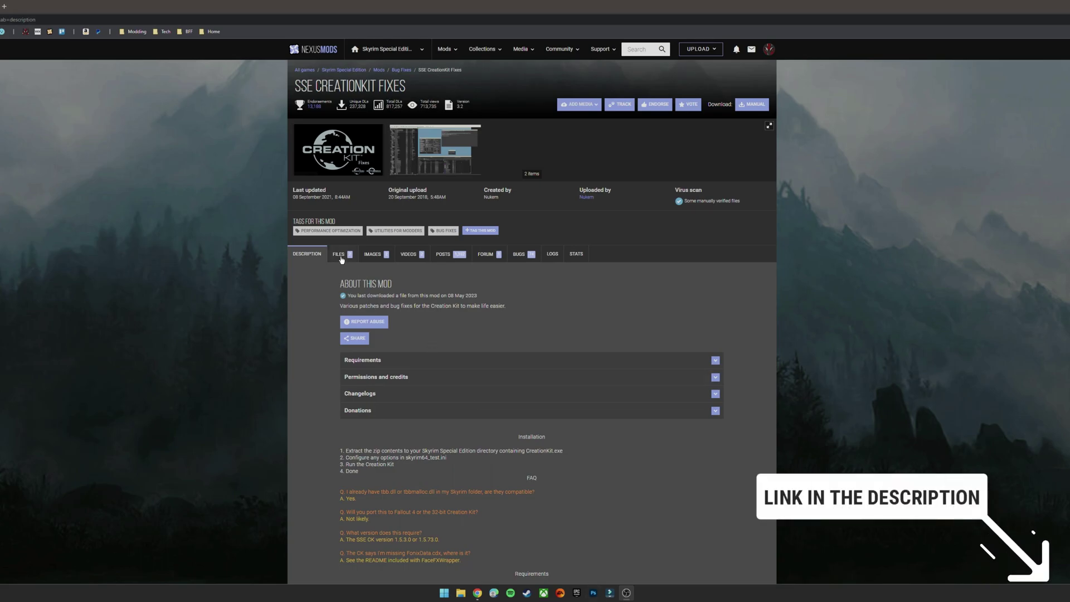
Manually download CK64Fixes Release 3.2 from the mod's Files list
left_click(338, 253)
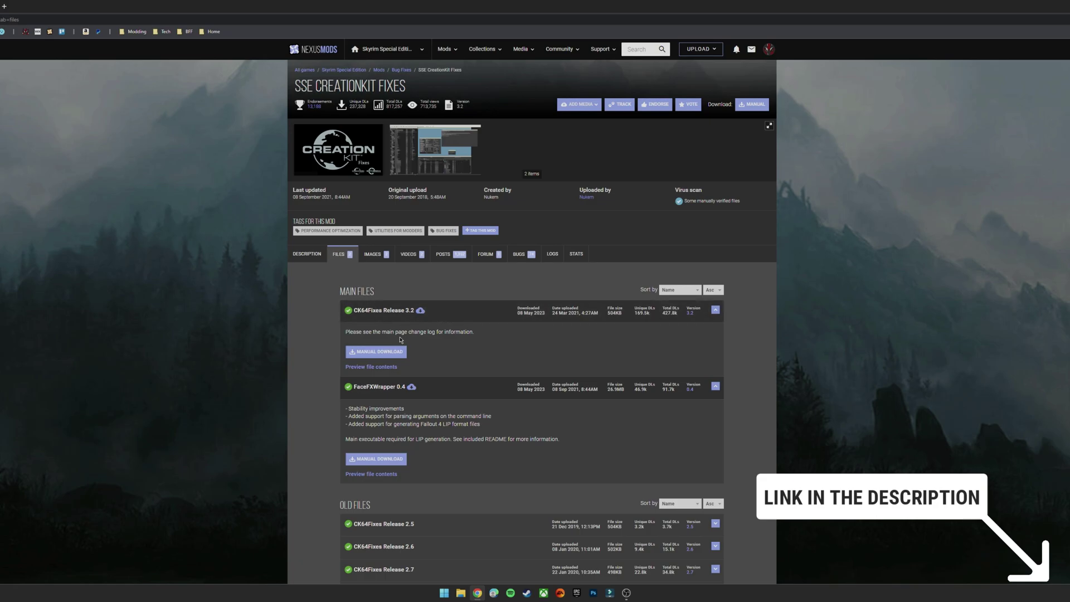
left_click(376, 351)
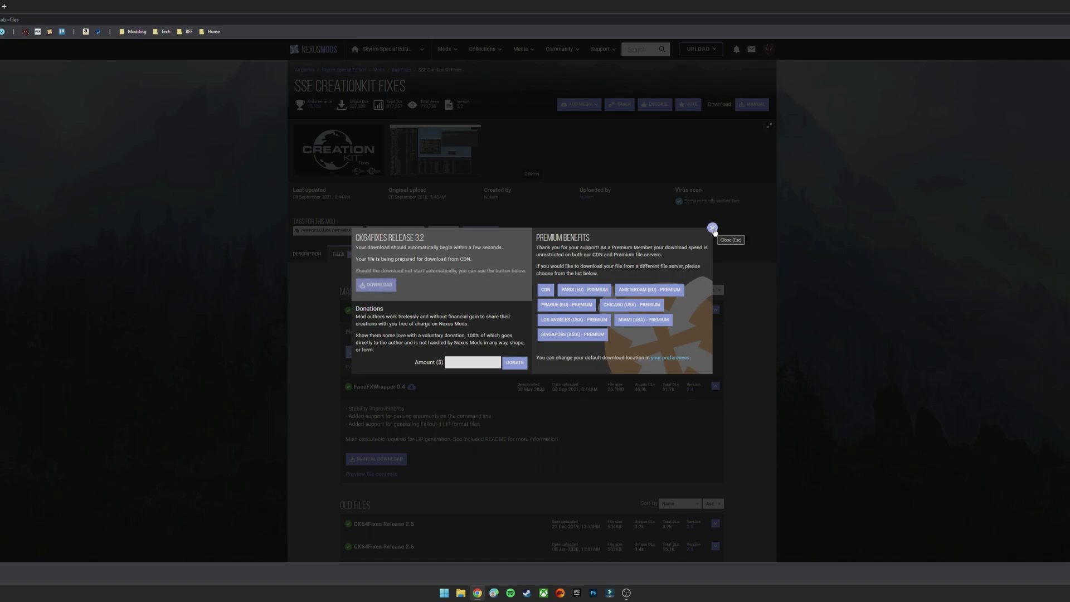
left_click(713, 228)
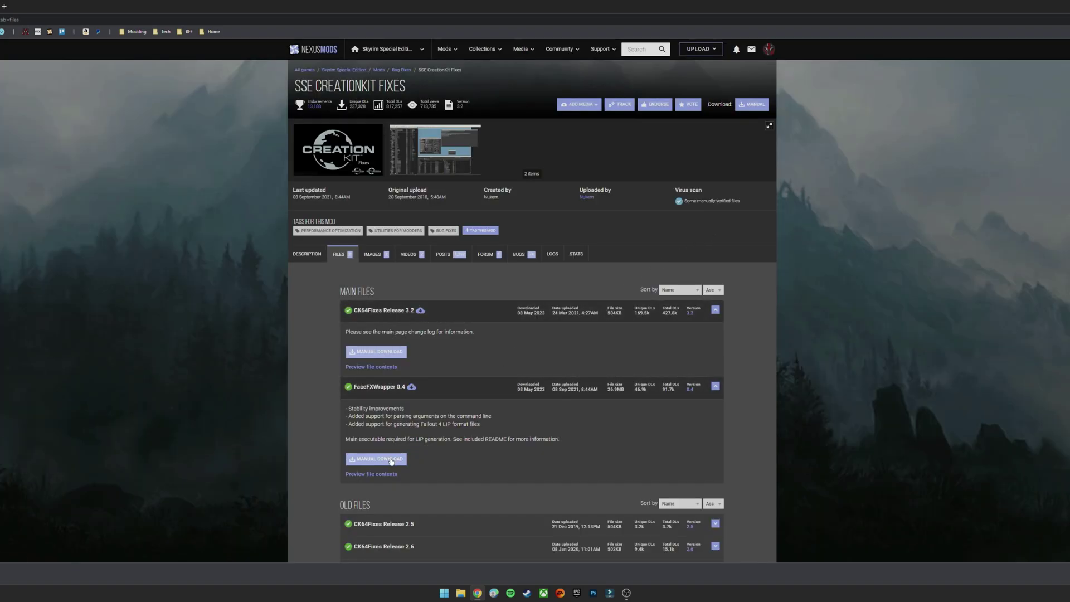
Download FaceFXWrapper 0.4, then follow the pinned post's link to the FonixData.cdf mod page
left_click(391, 461)
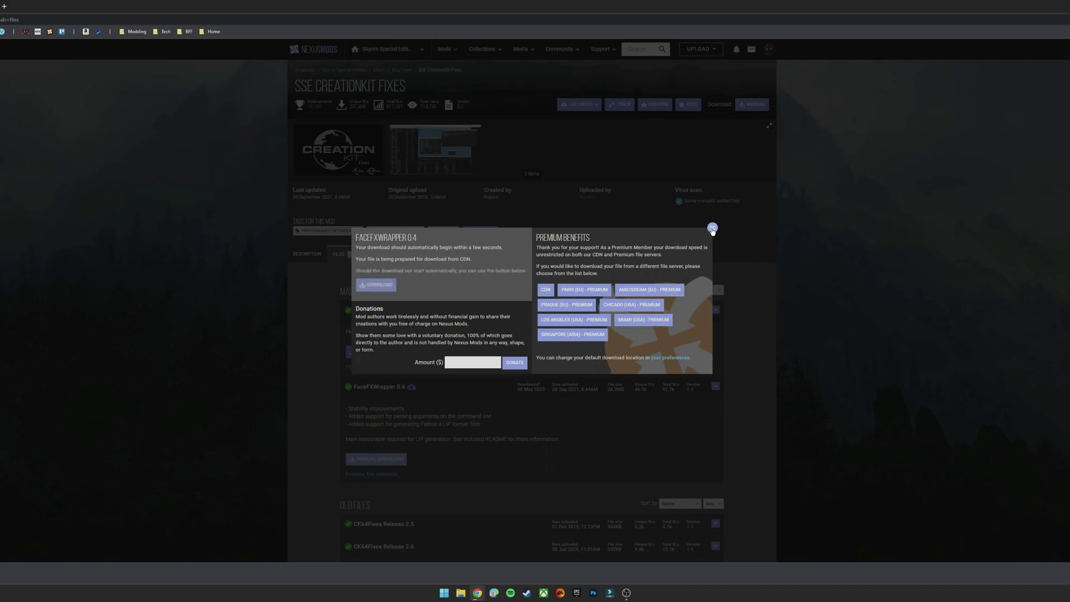
left_click(713, 228)
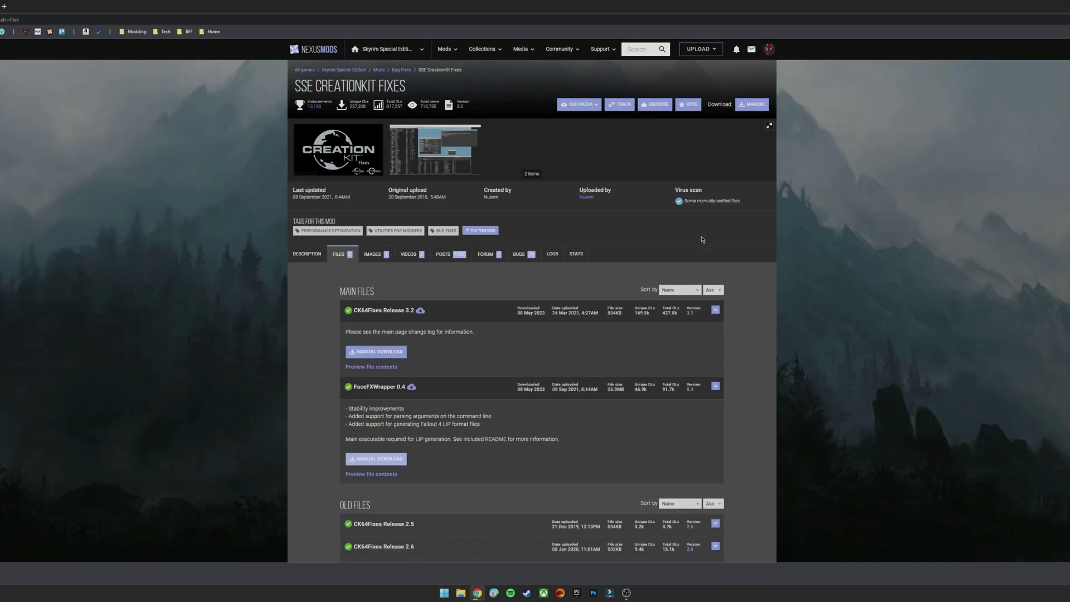
left_click(448, 254)
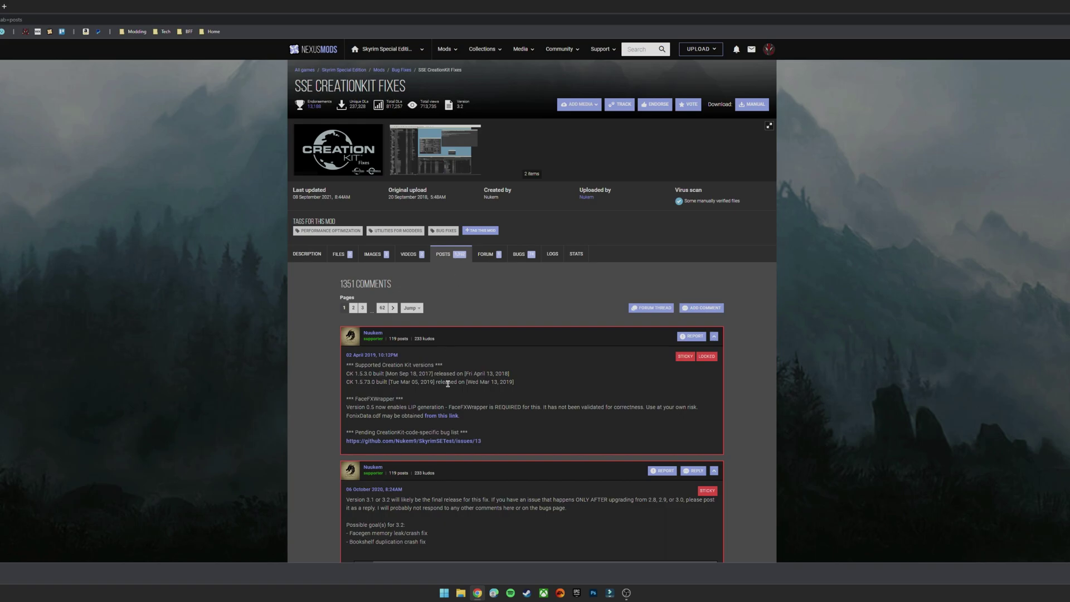
left_click(445, 418)
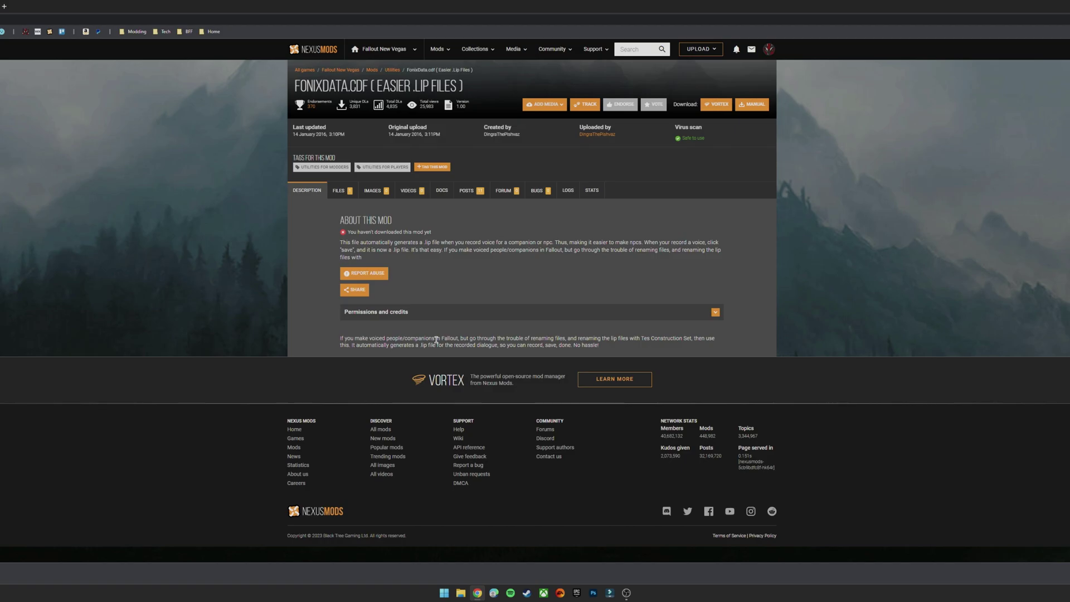
Manually download the FonixData.cdf file from its Files list
left_click(348, 194)
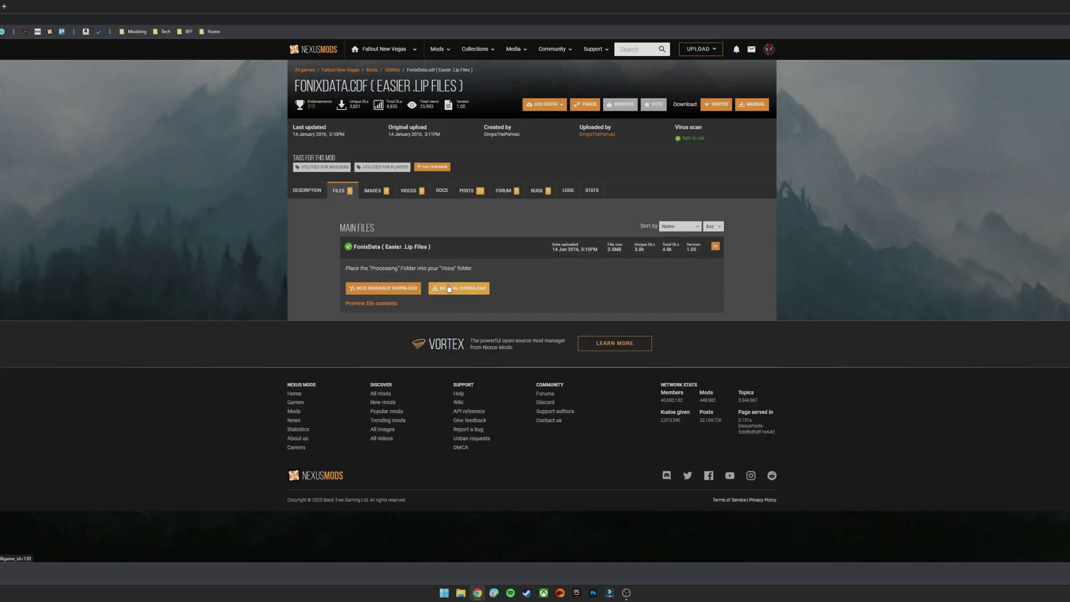
left_click(449, 288)
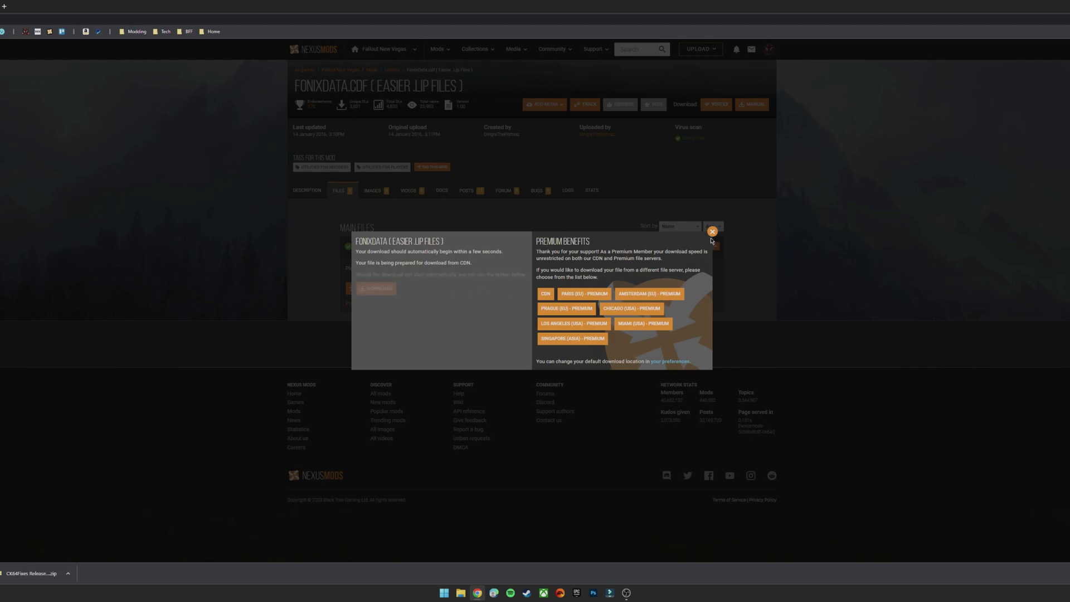
left_click(713, 231)
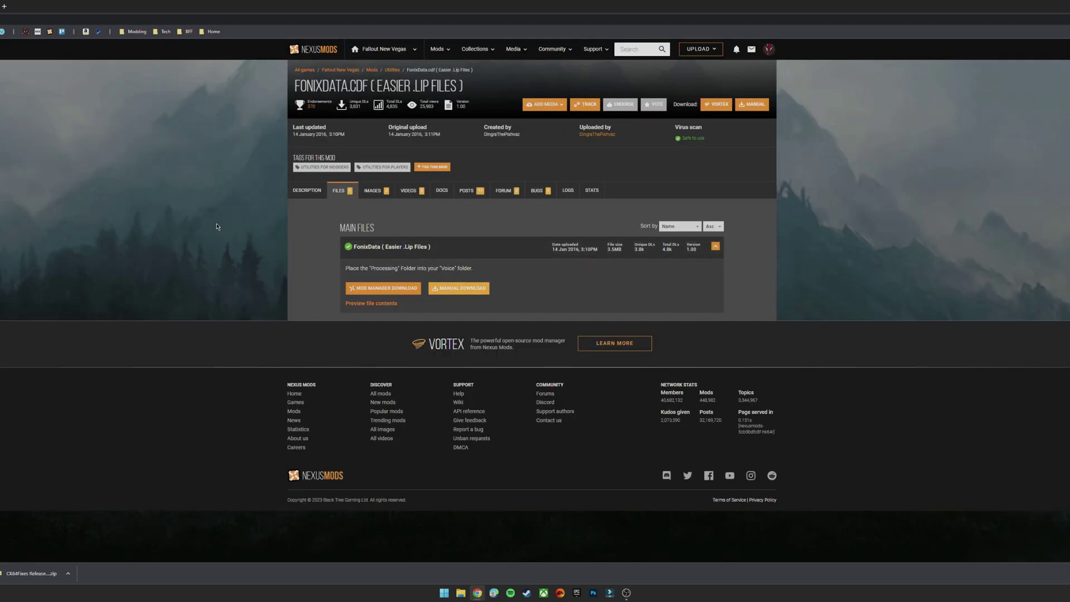
Download CK64Fixes Update 3.4 from the SSE Creation Kit Fixes Update page
key("ctrl+Tab")
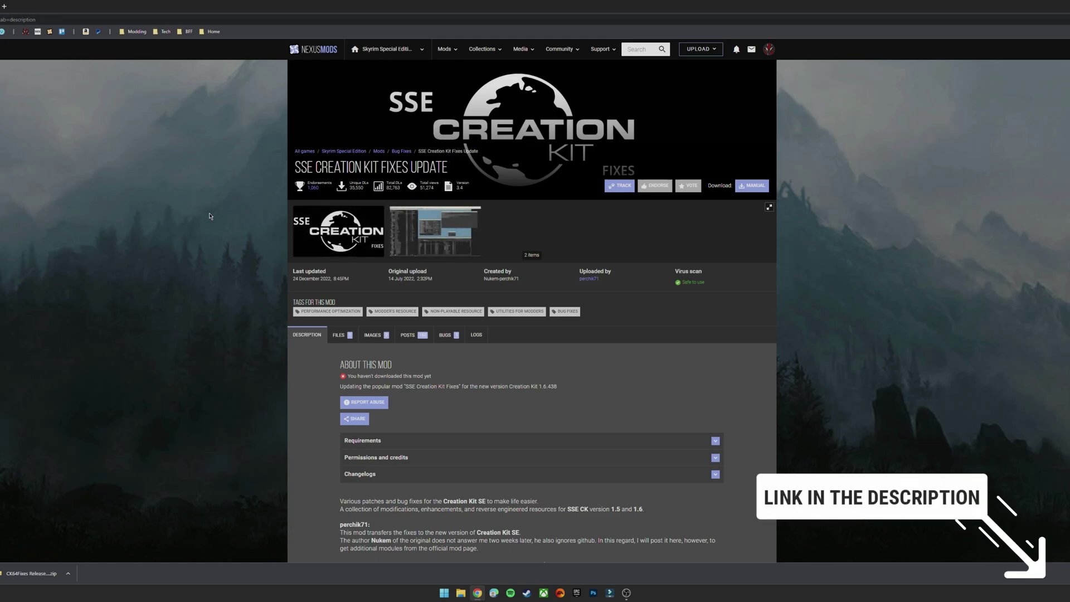
left_click(338, 335)
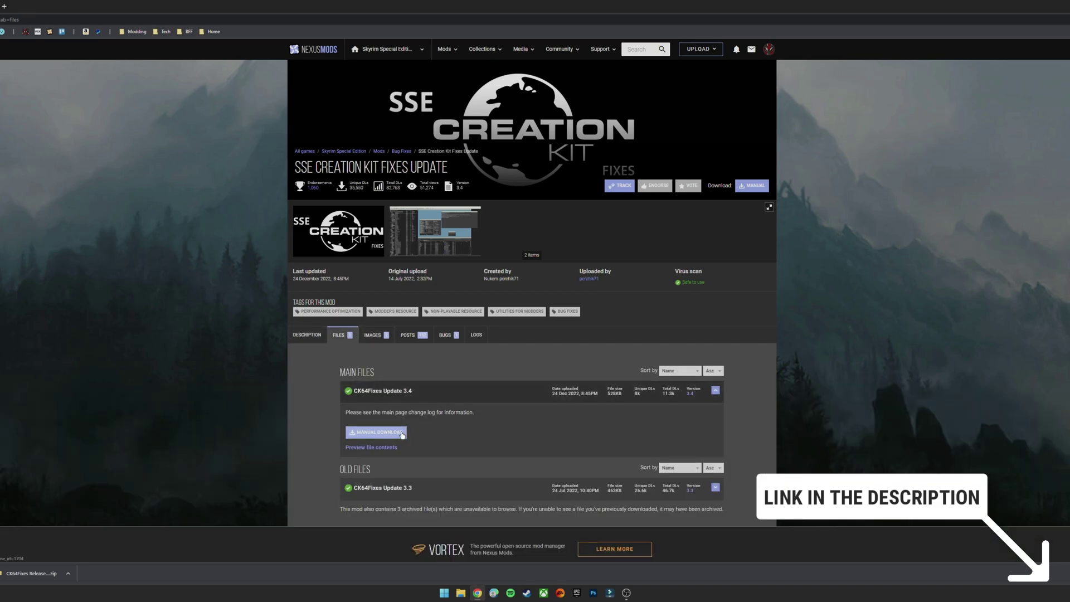
left_click(377, 432)
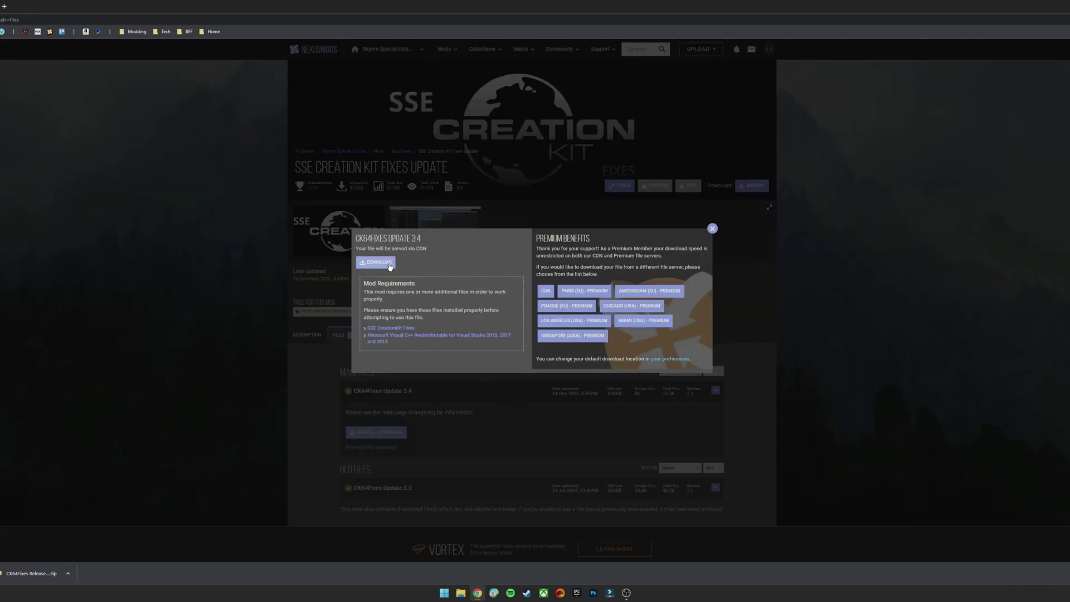
left_click(390, 265)
left_click(712, 229)
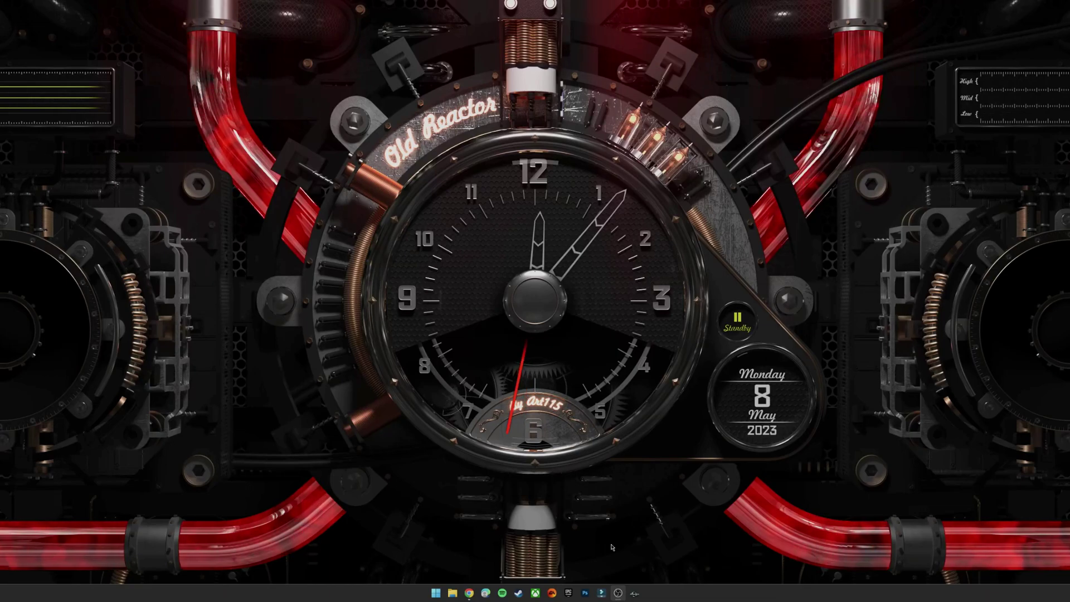
Extract the CK64Fixes Release 3.2 zip in Downloads and open the extracted folder
left_click(452, 593)
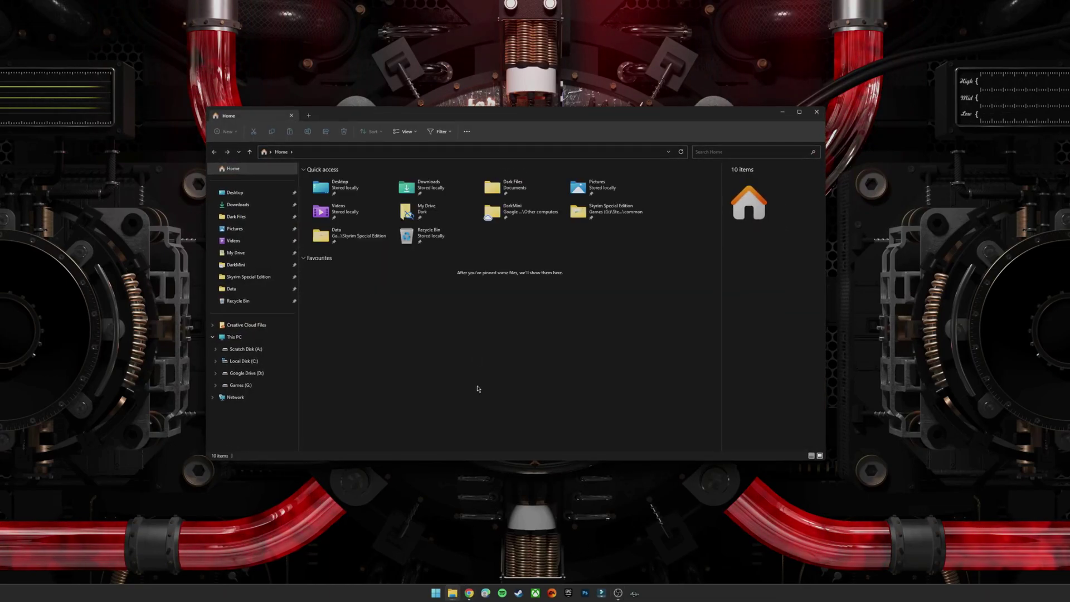
left_click(238, 204)
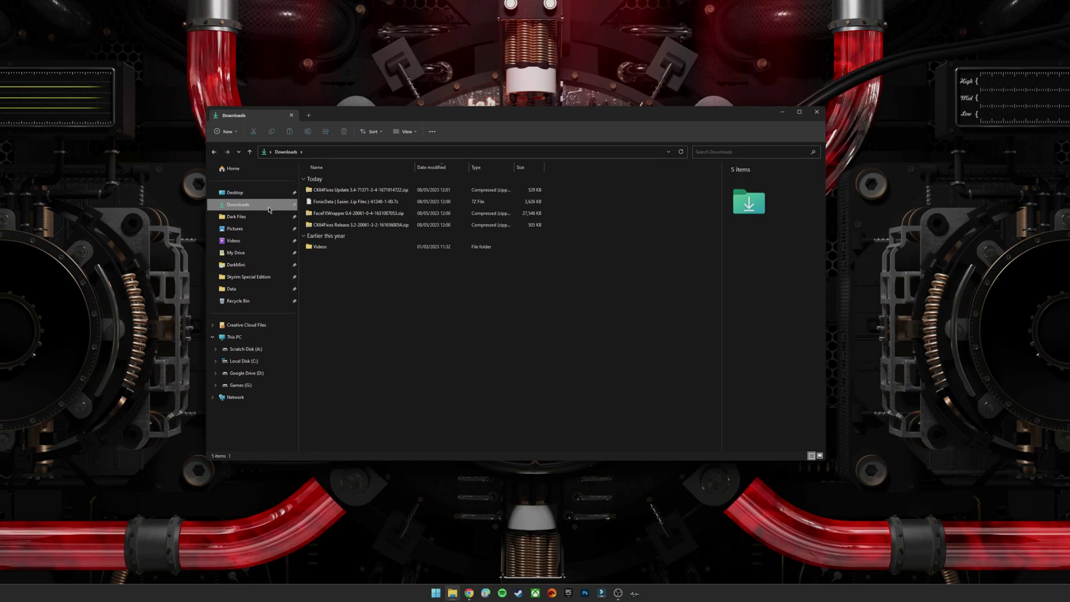
left_click(366, 225)
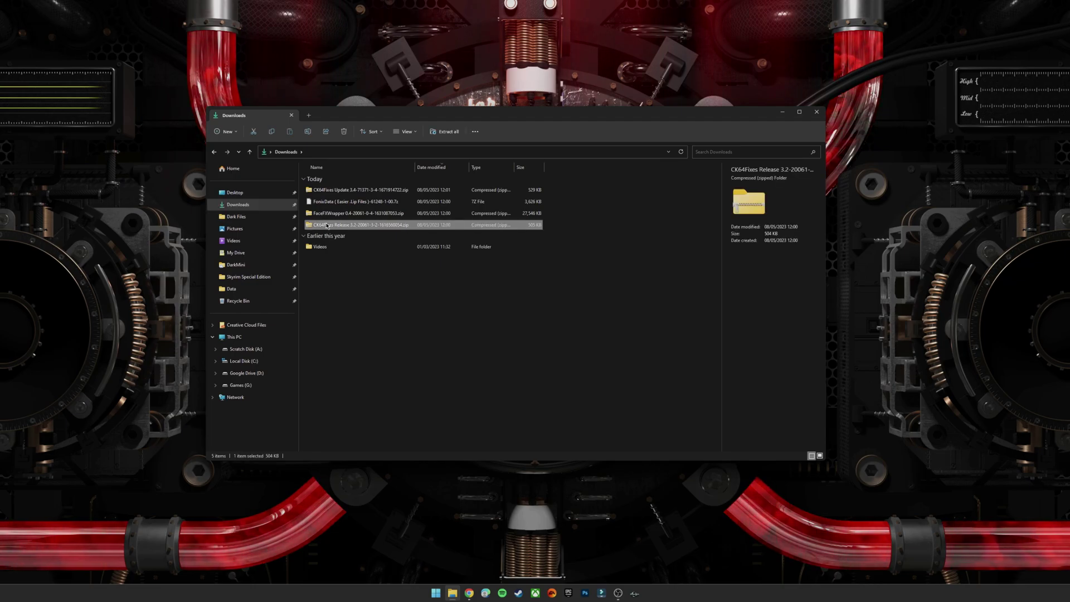
right_click(365, 225)
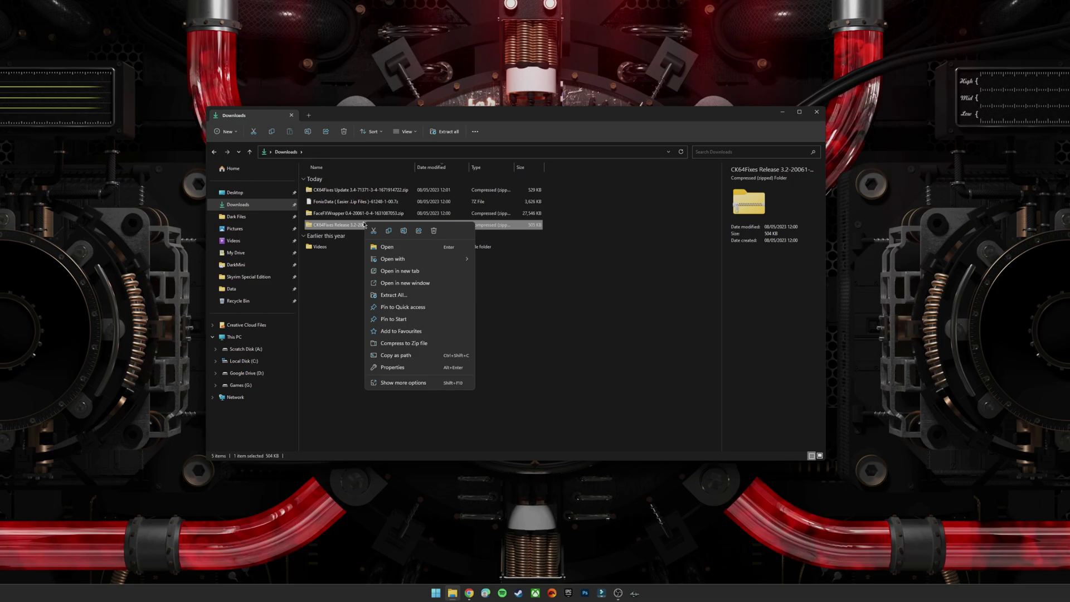
left_click(402, 293)
left_click(598, 369)
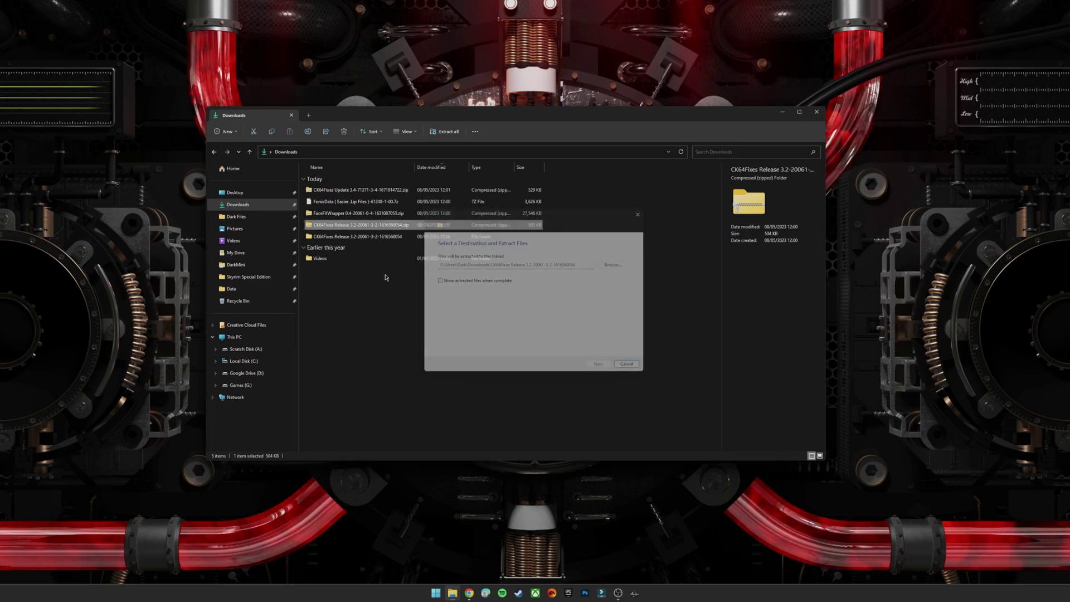
left_click(369, 238)
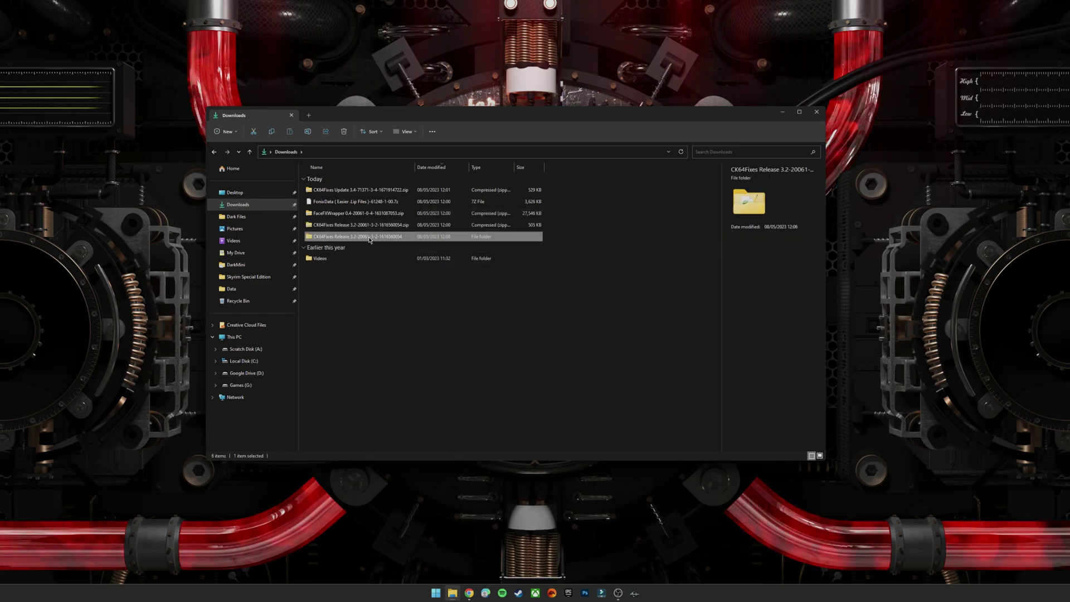
double_click(364, 237)
Move all four CK64Fixes Release files into the Skyrim Special Edition folder
key("ctrl+a")
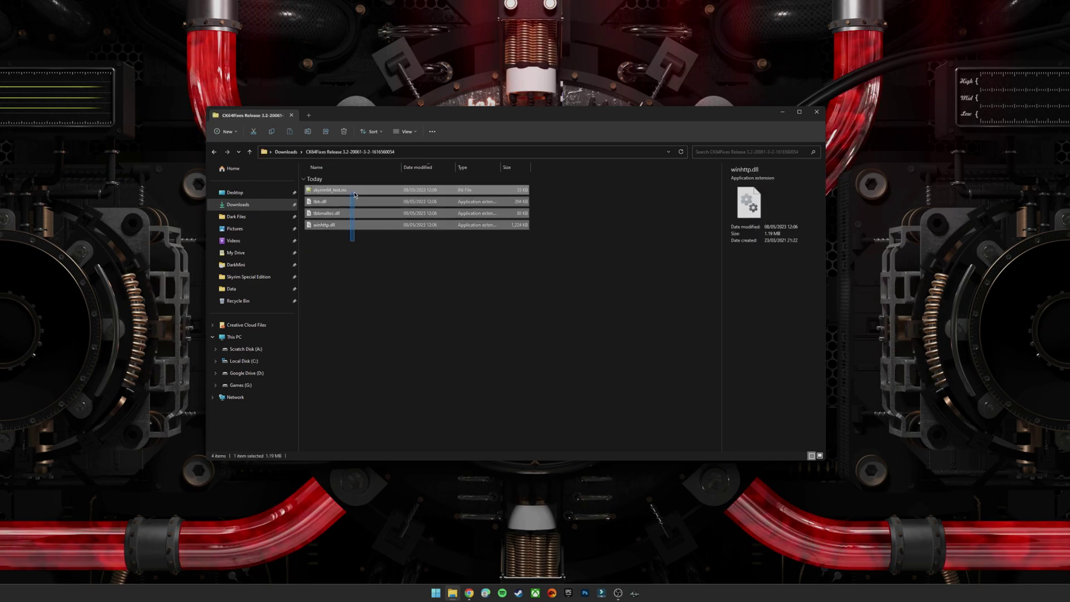
right_click(351, 191)
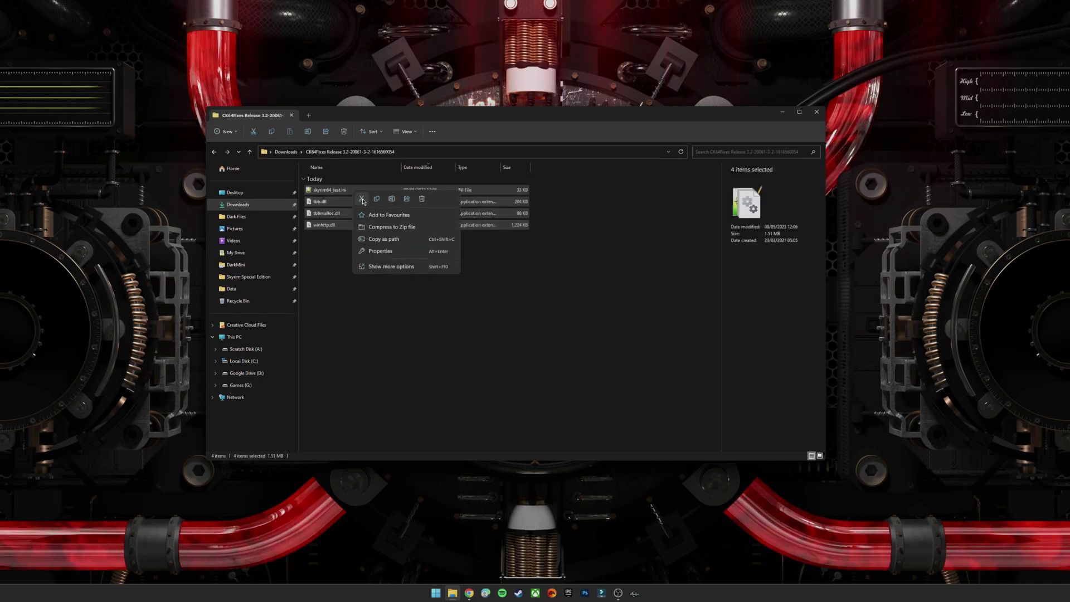
left_click(361, 200)
key("ctrl+t")
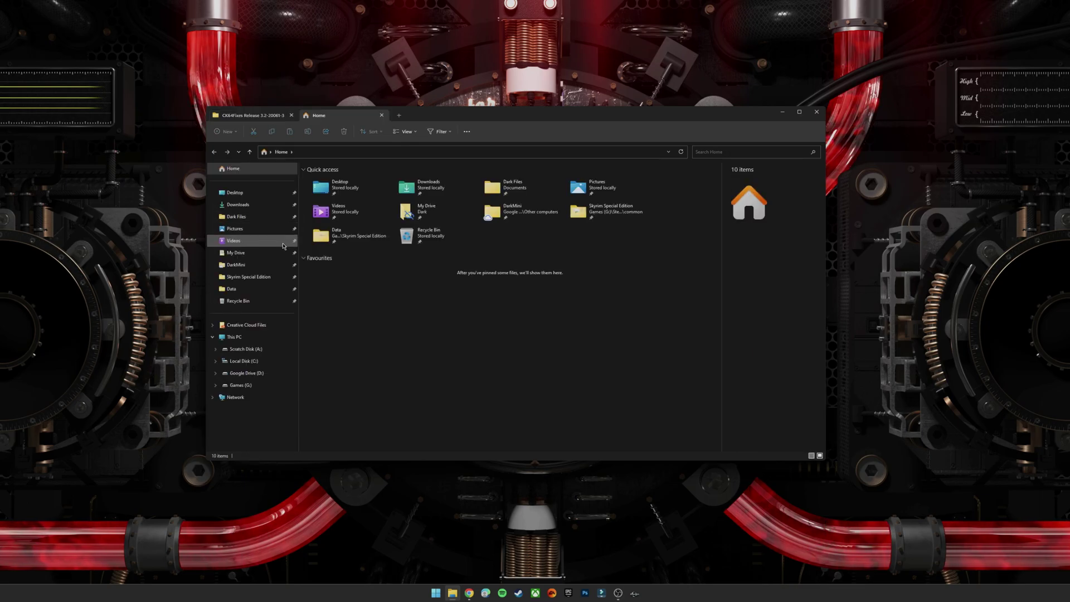
left_click(248, 276)
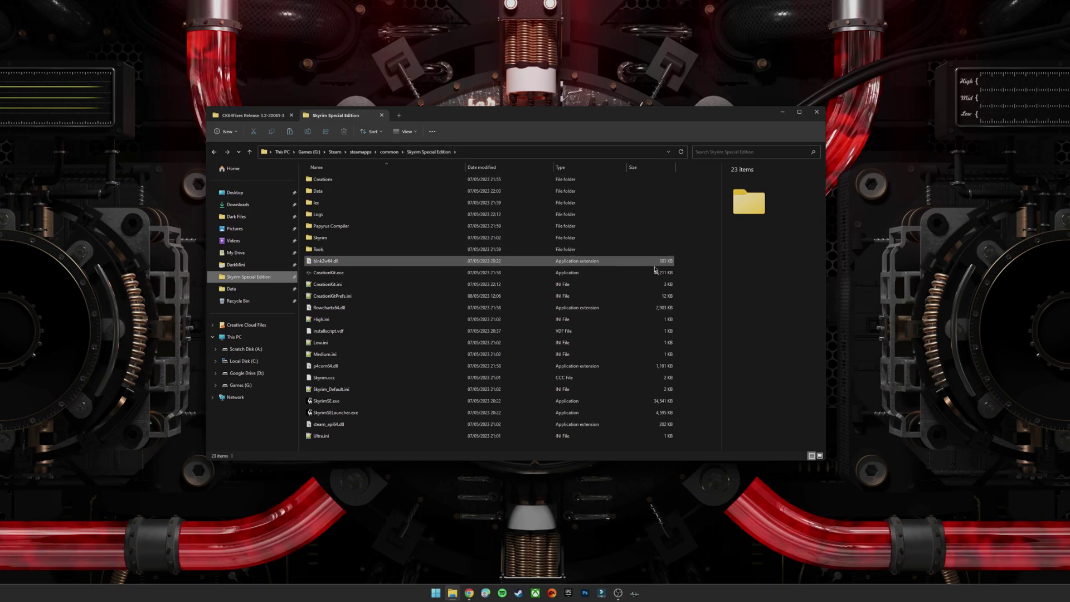
right_click(700, 287)
left_click(708, 296)
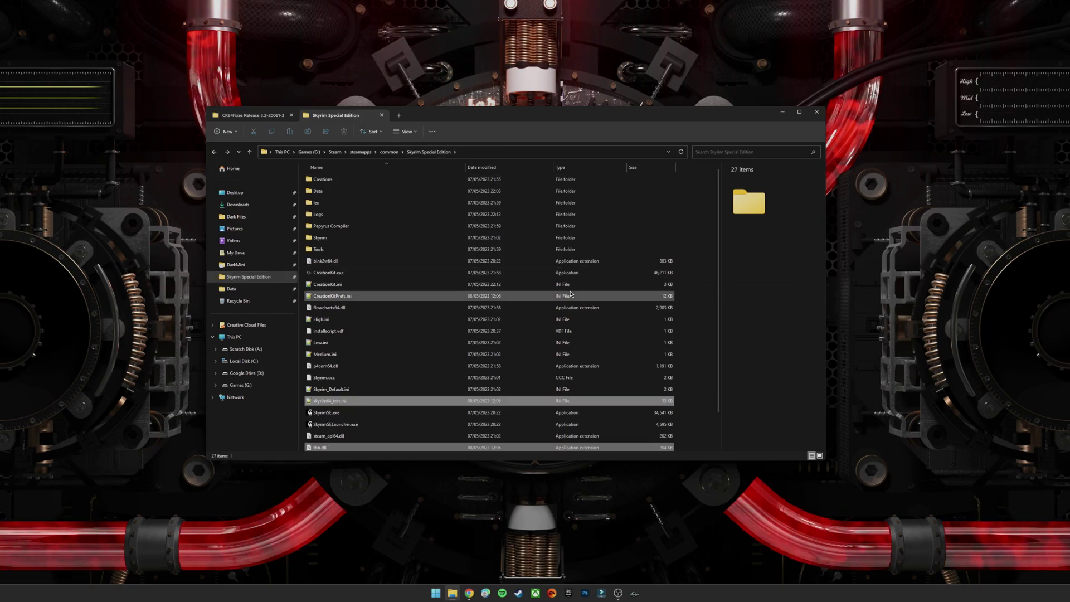
scroll(501, 335, "down", 1)
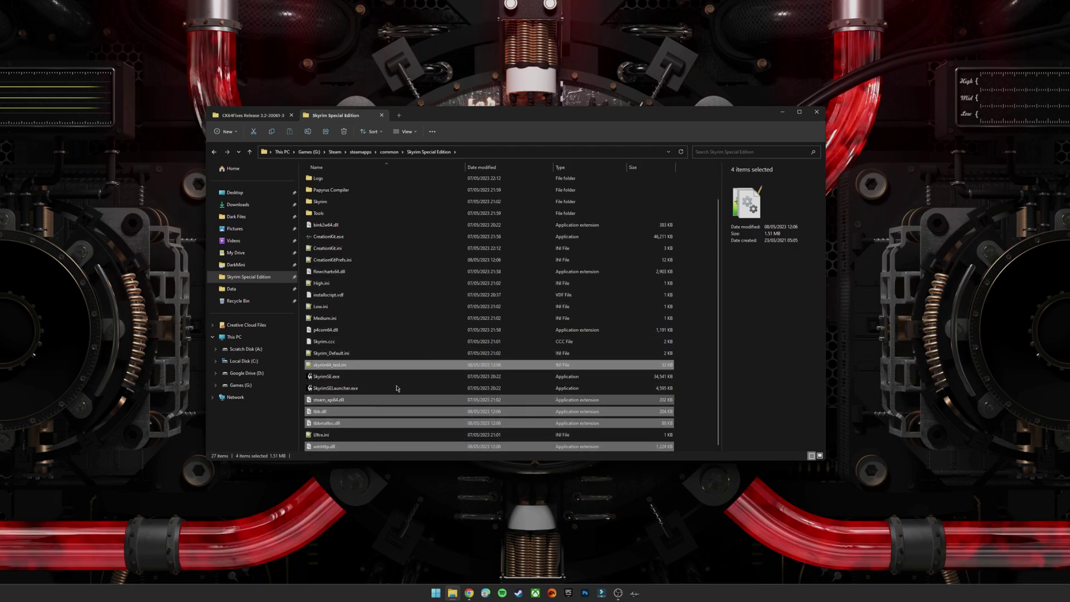
scroll(460, 351, "up", 2)
Extract the CK64Fixes Update 3.4 zip in Downloads to its suggested folder
left_click(536, 288)
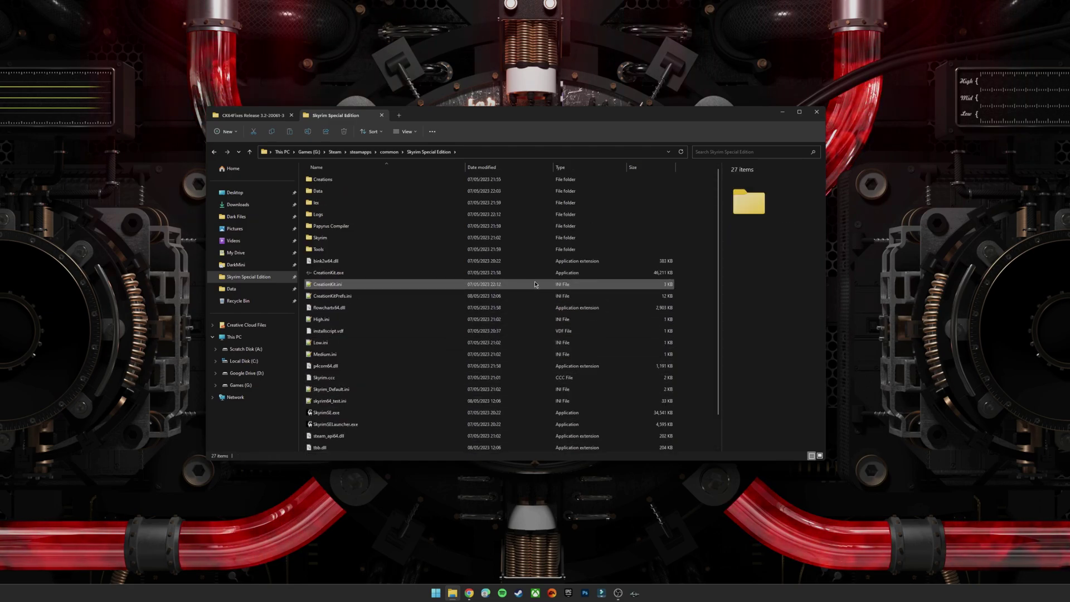
left_click(272, 118)
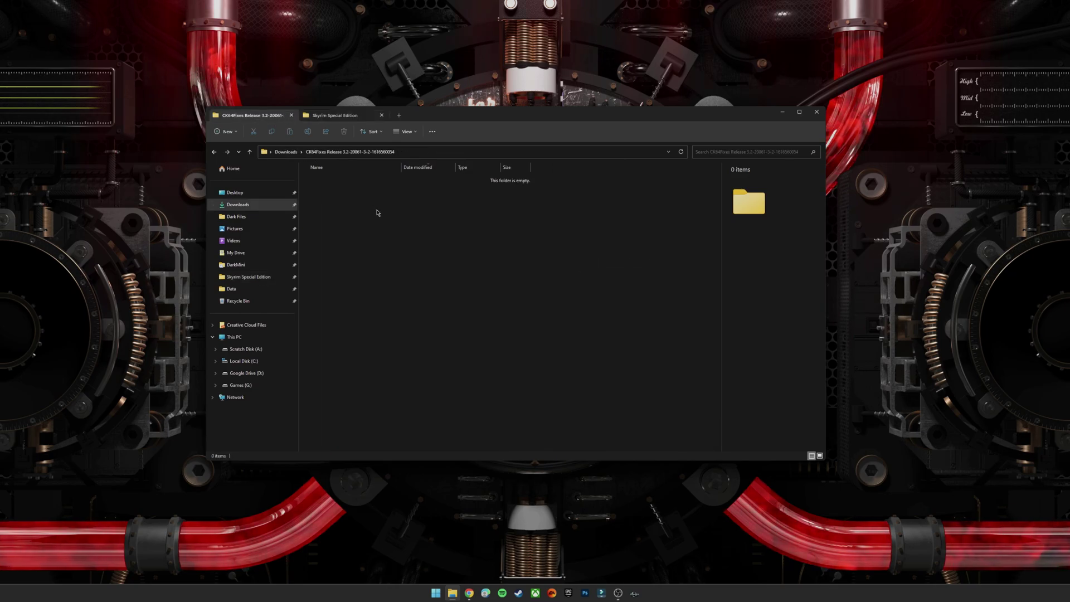
left_click(287, 151)
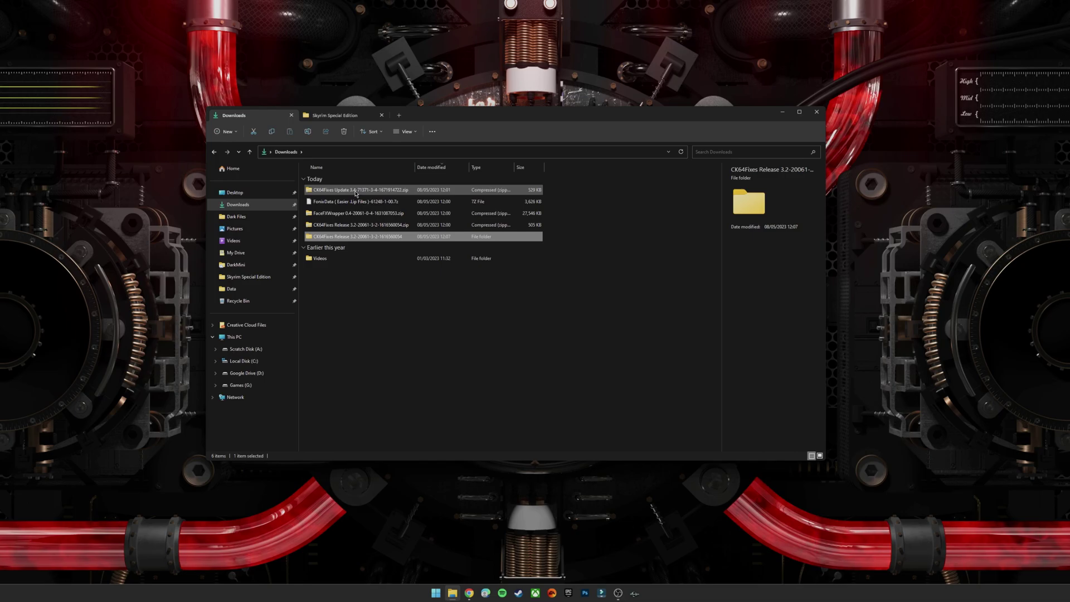
left_click(356, 191)
right_click(357, 193)
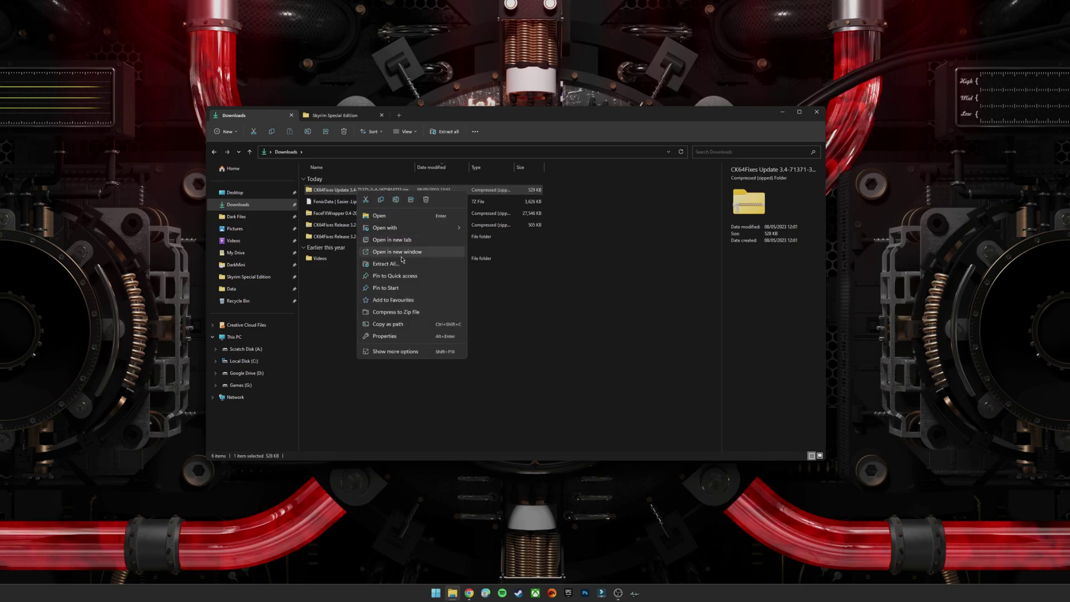
left_click(406, 257)
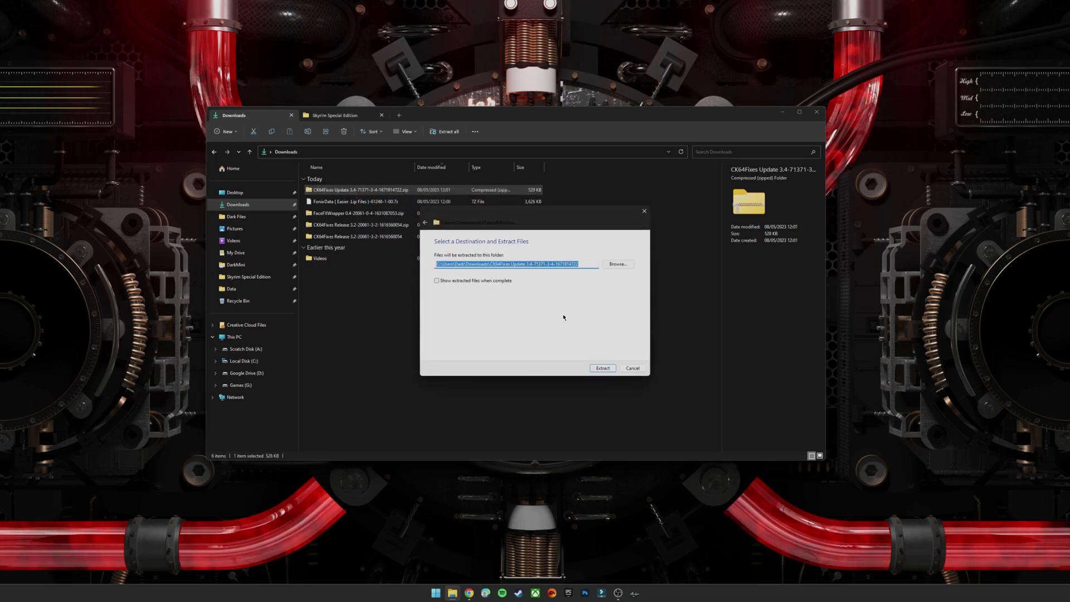
left_click(598, 369)
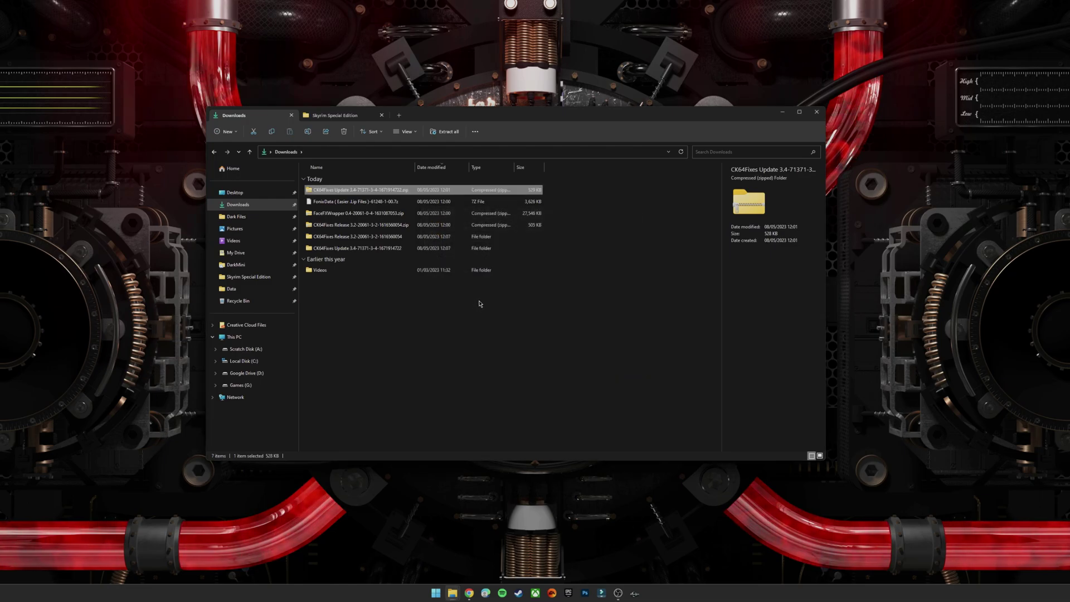
Cut the three files inside the extracted CK64Fixes Update folder
double_click(381, 247)
left_click_drag(360, 248, 360, 192)
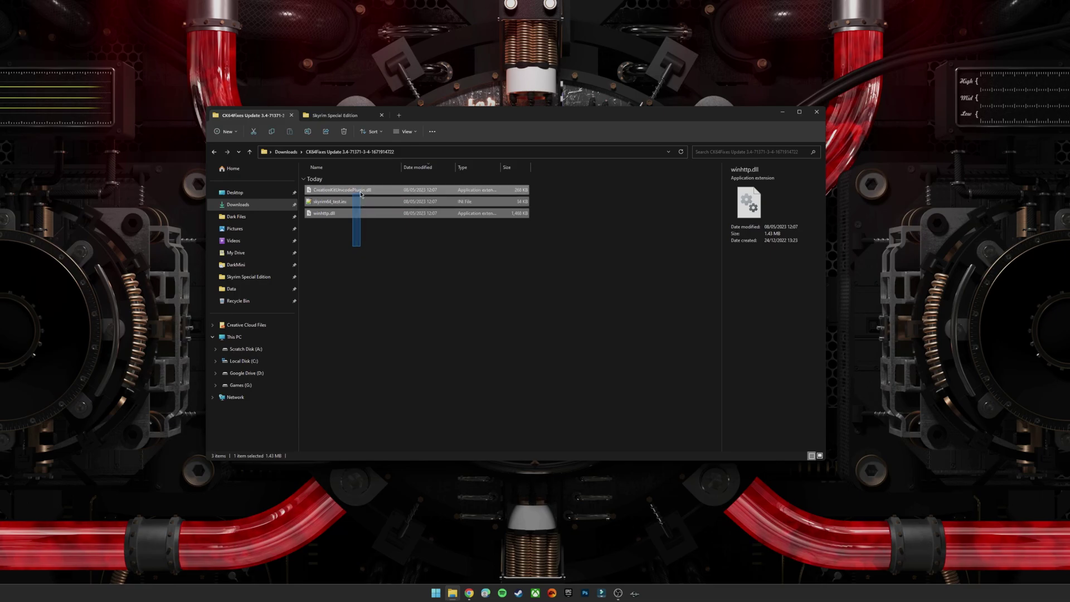
right_click(364, 201)
left_click(370, 201)
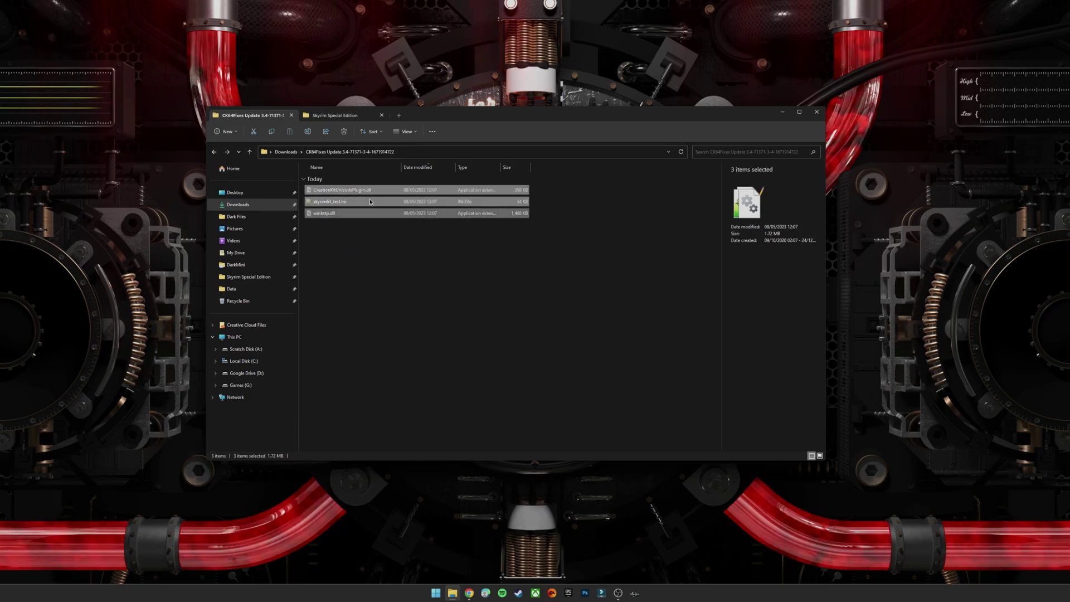
Paste the three update files into Skyrim Special Edition, replacing the existing copies
left_click(335, 114)
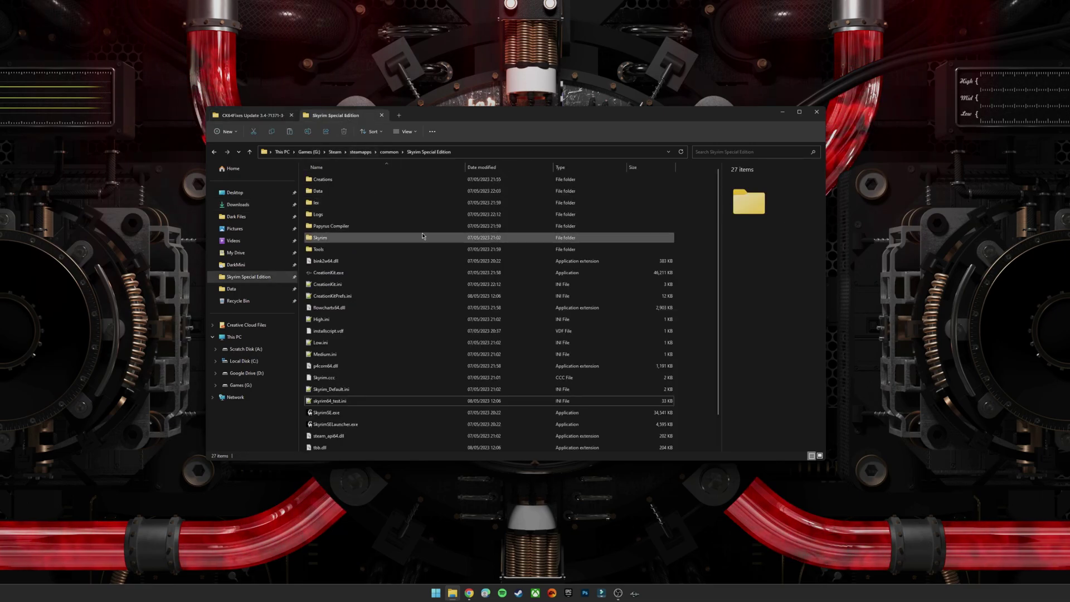
right_click(688, 262)
left_click(698, 261)
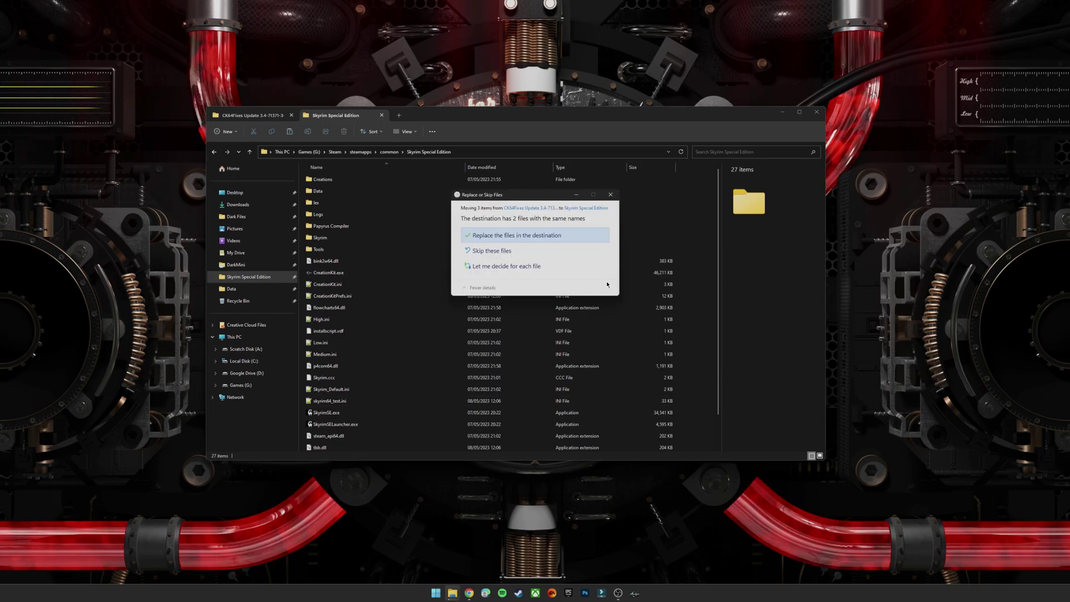
left_click(540, 236)
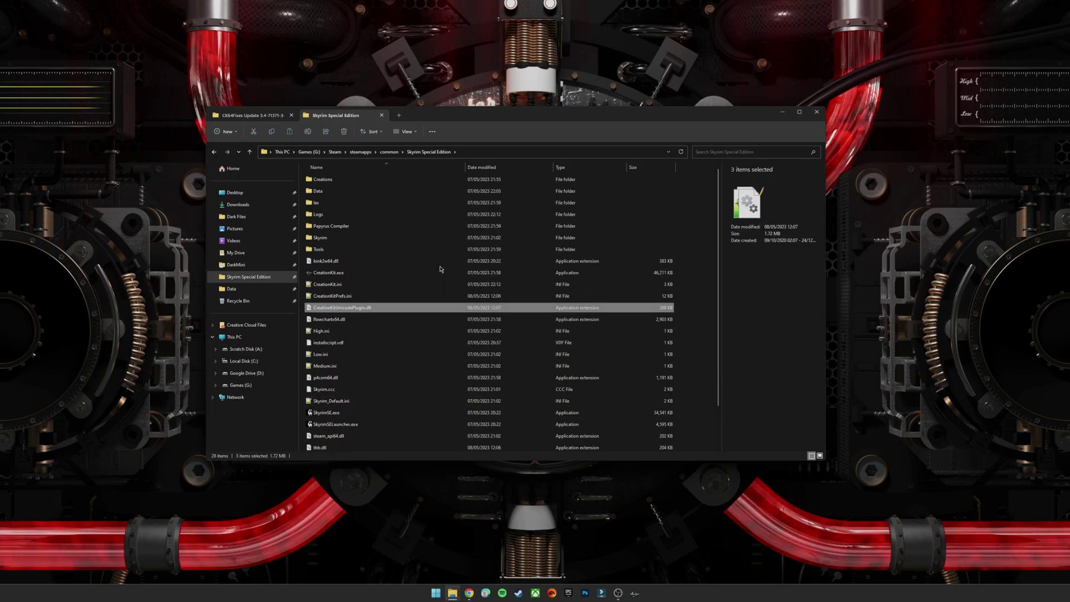
scroll(440, 269, "down", 2)
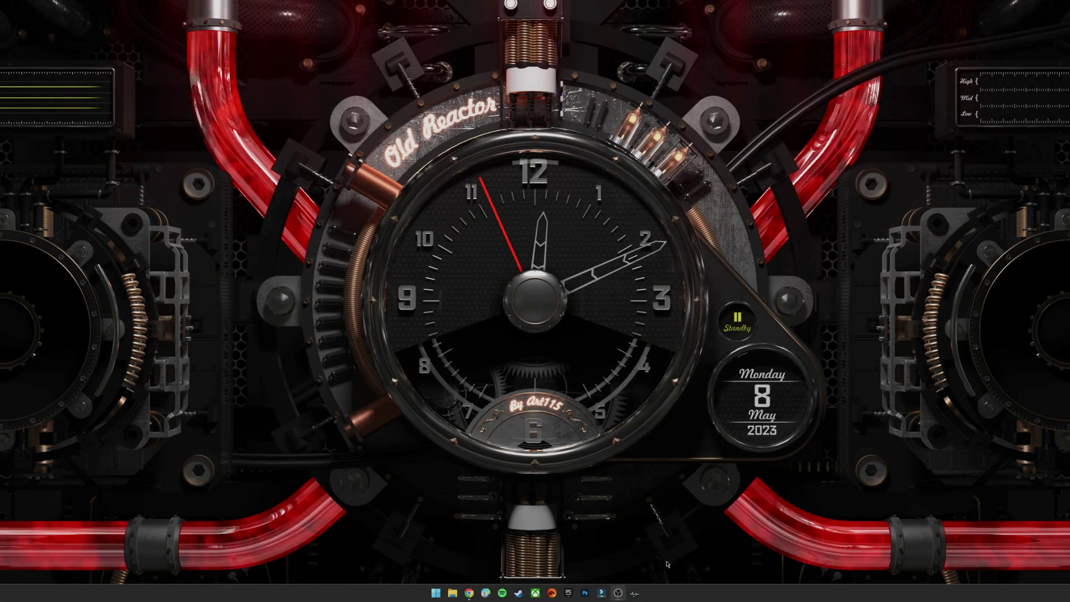
Restore the File Explorer window from the taskbar, back on the Downloads folder
left_click(639, 594)
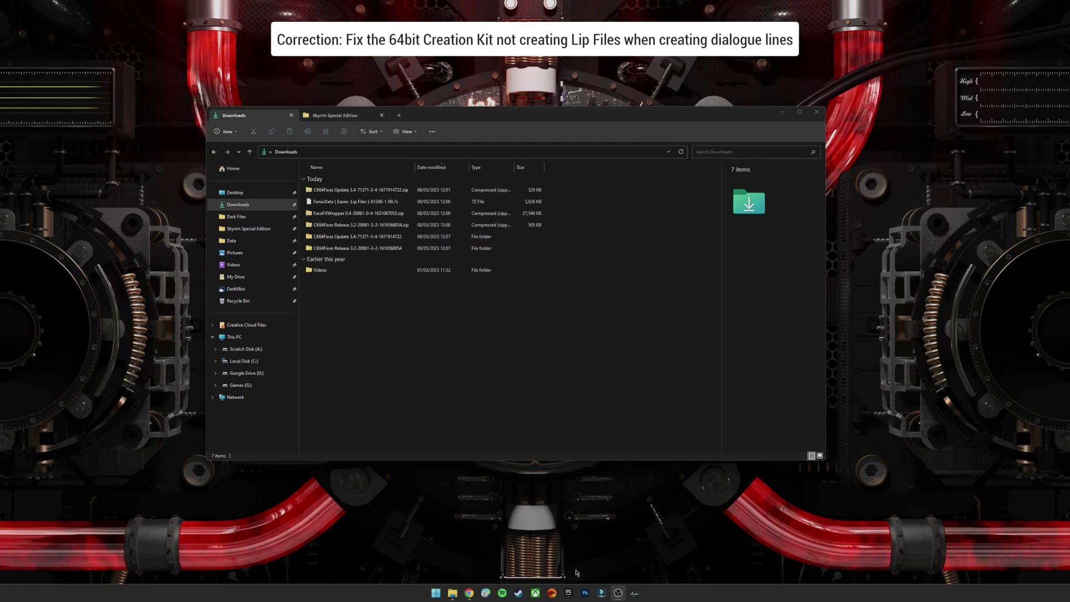
Extract the FaceFXWrapper zip in Downloads and open the extracted folder
left_click(345, 213)
right_click(345, 213)
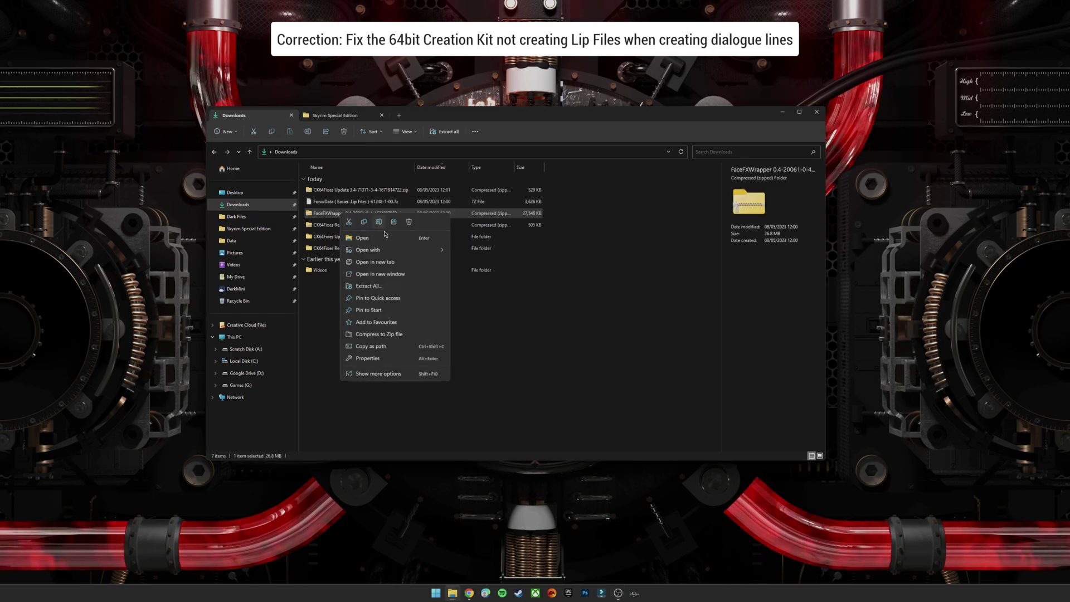
left_click(373, 286)
left_click(601, 366)
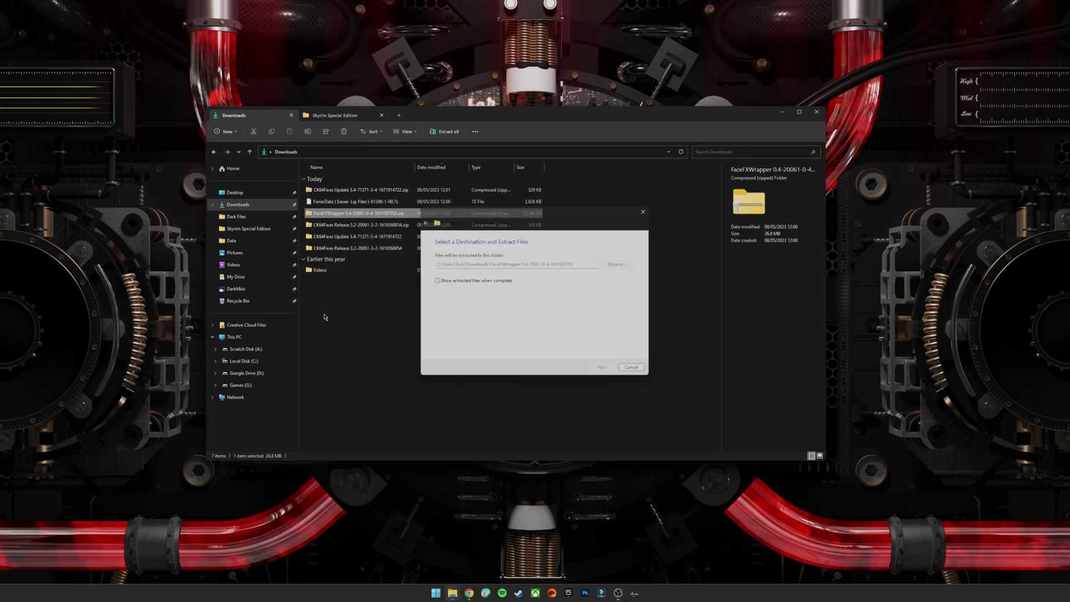
double_click(333, 259)
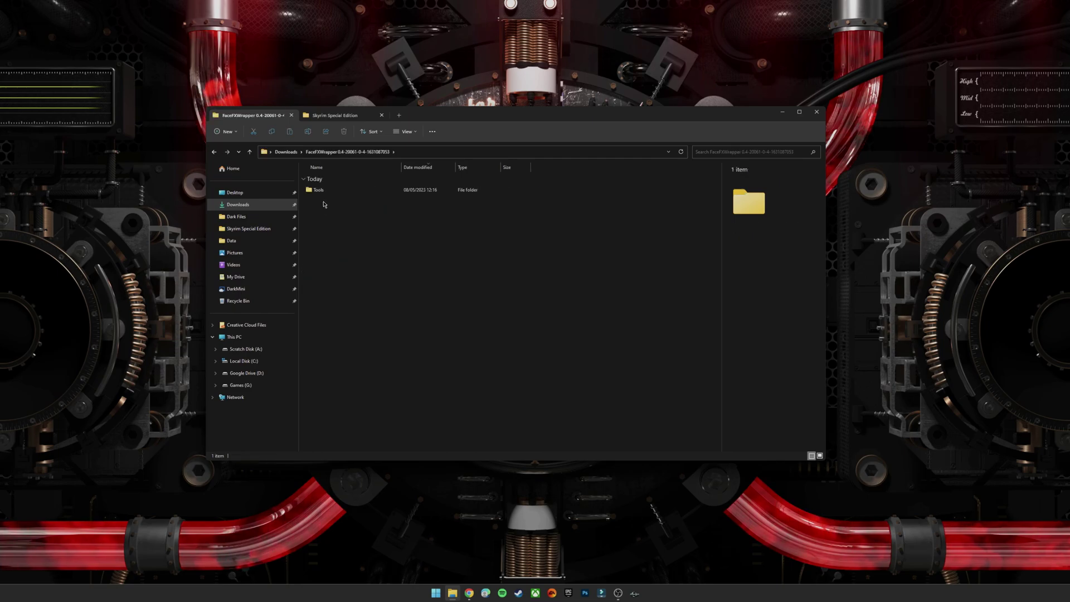
Move FaceFXWrapper's Tools folder into Skyrim Special Edition and check Tools\Audio
left_click(324, 191)
right_click(323, 190)
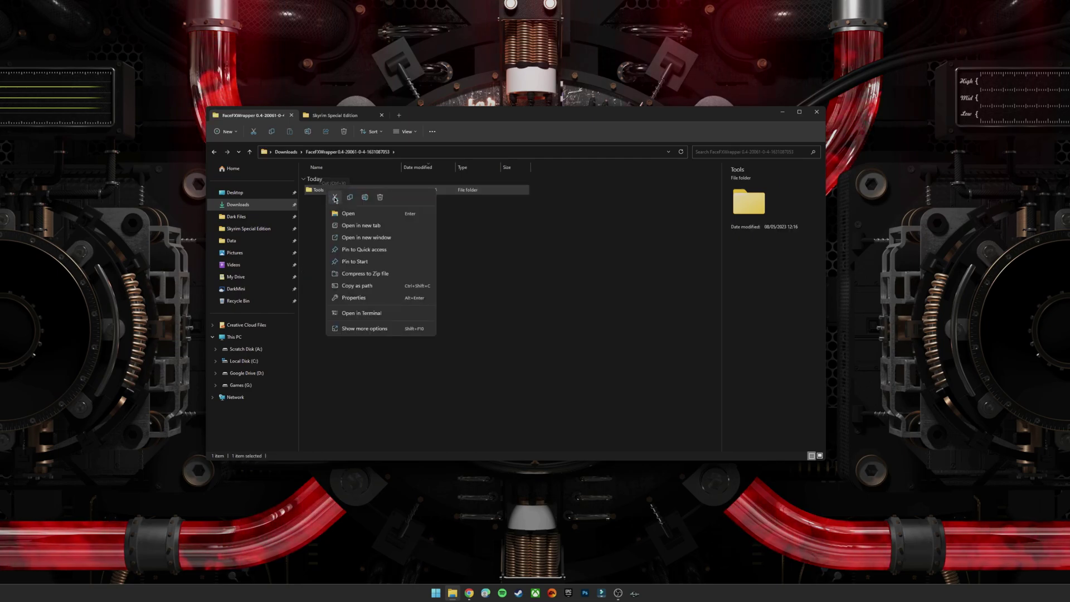
left_click(335, 199)
left_click(336, 116)
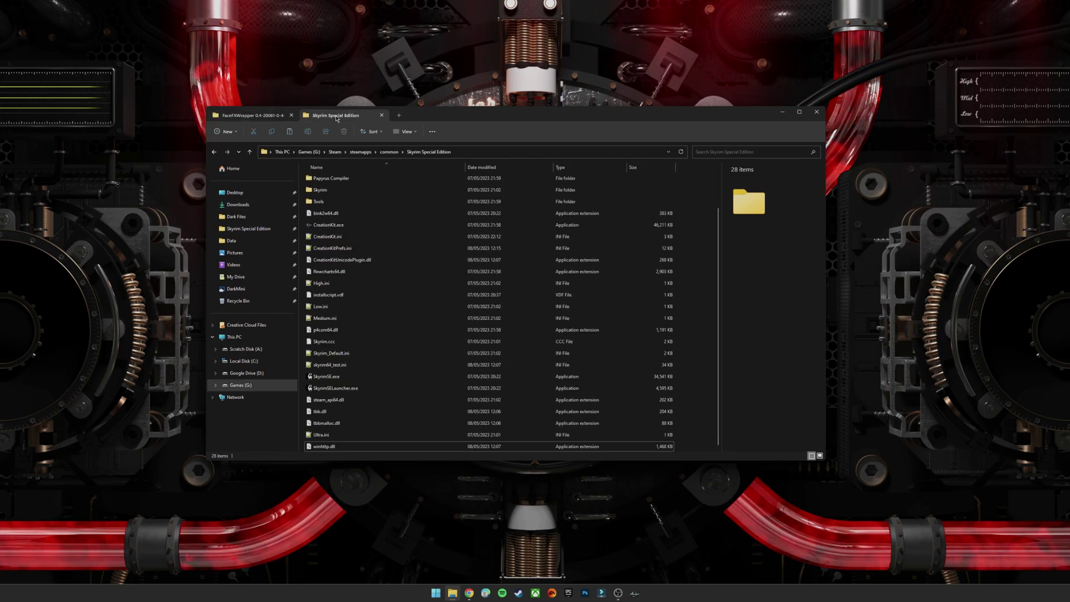
right_click(693, 209)
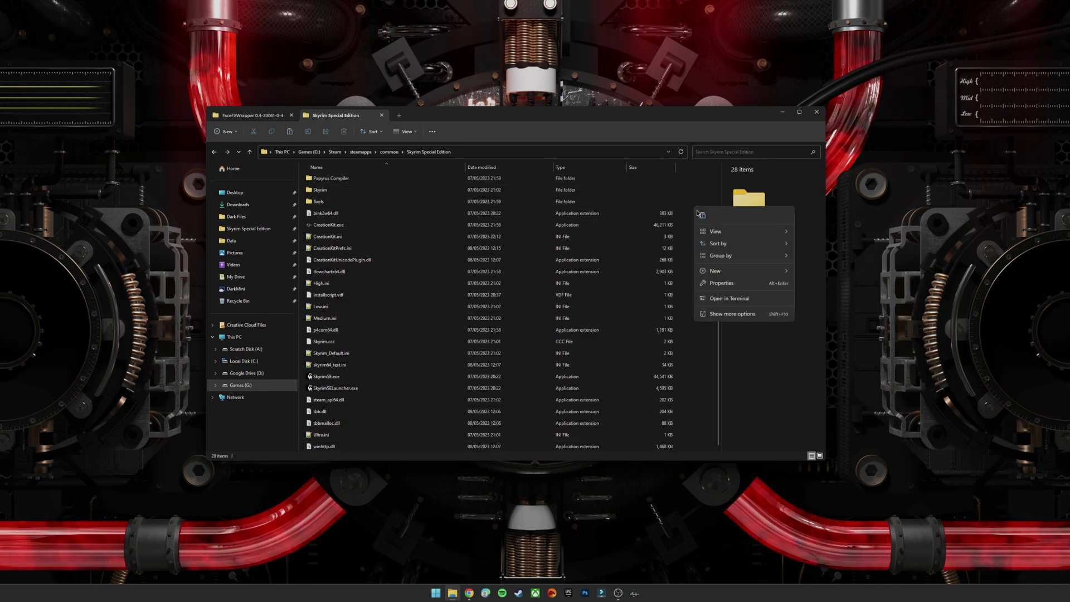
left_click(702, 215)
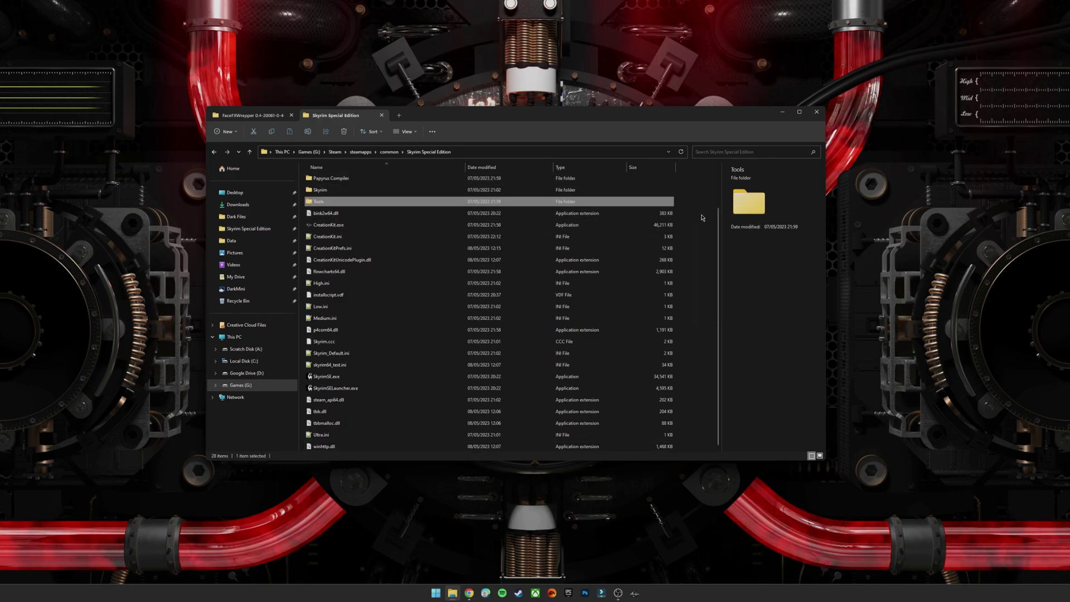
double_click(478, 201)
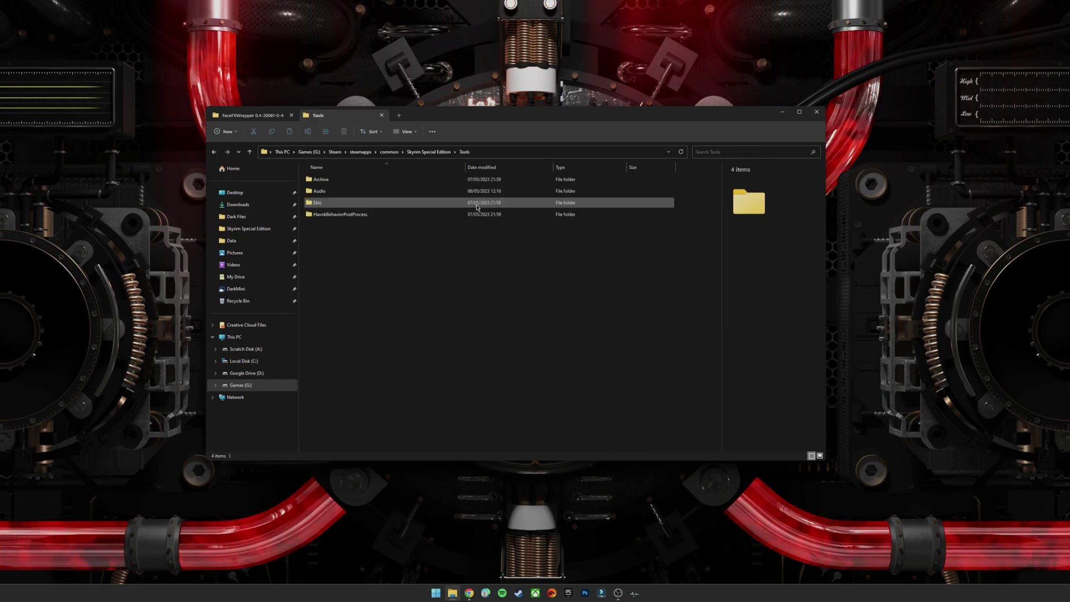
double_click(343, 191)
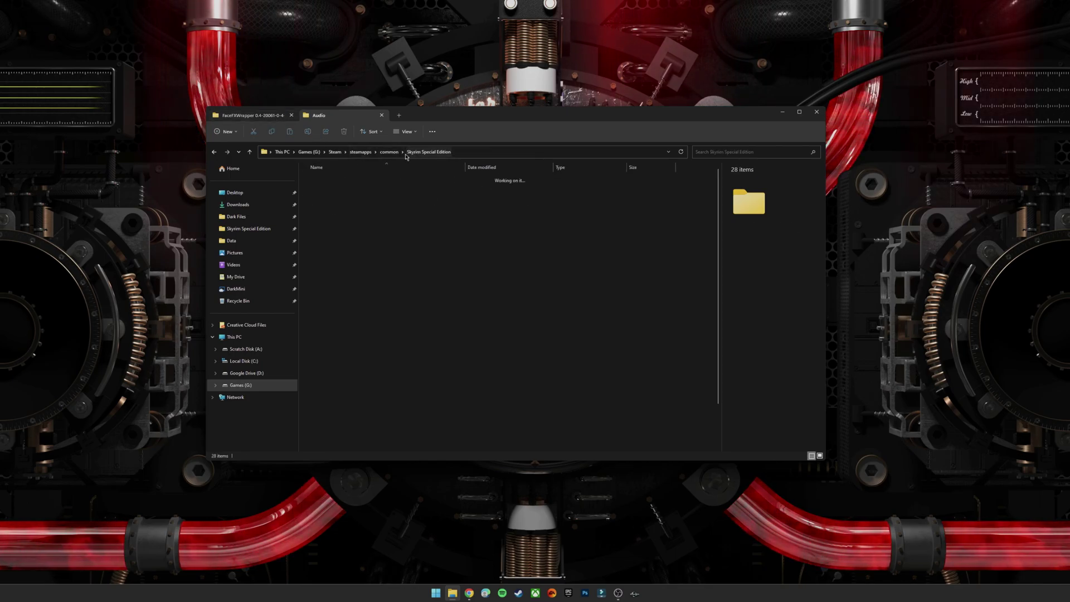
Navigate from Skyrim Special Edition into Data\Sound\Voice
left_click(427, 151)
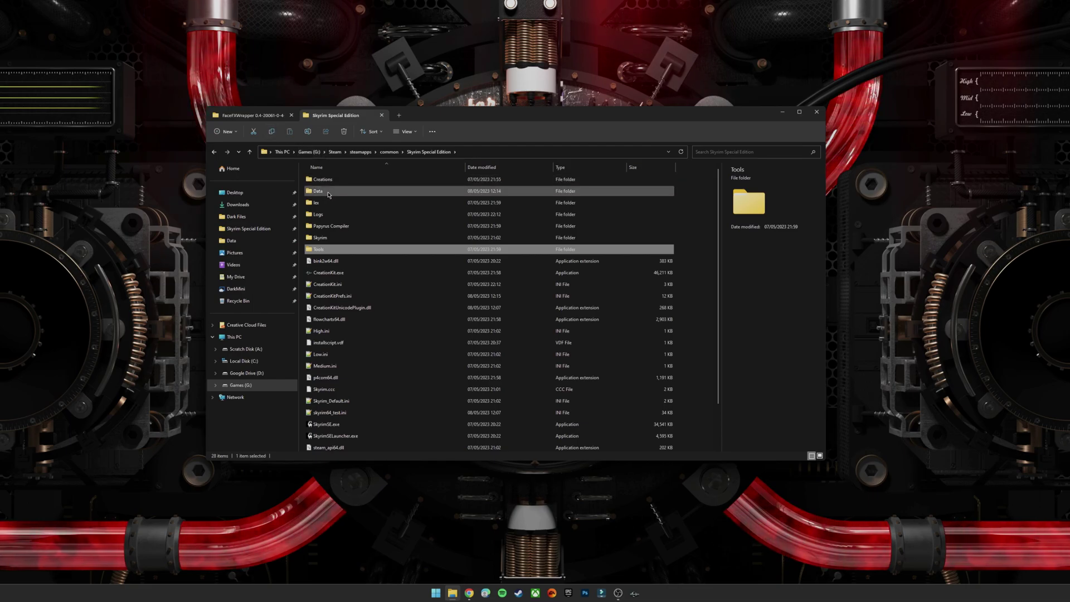
double_click(326, 190)
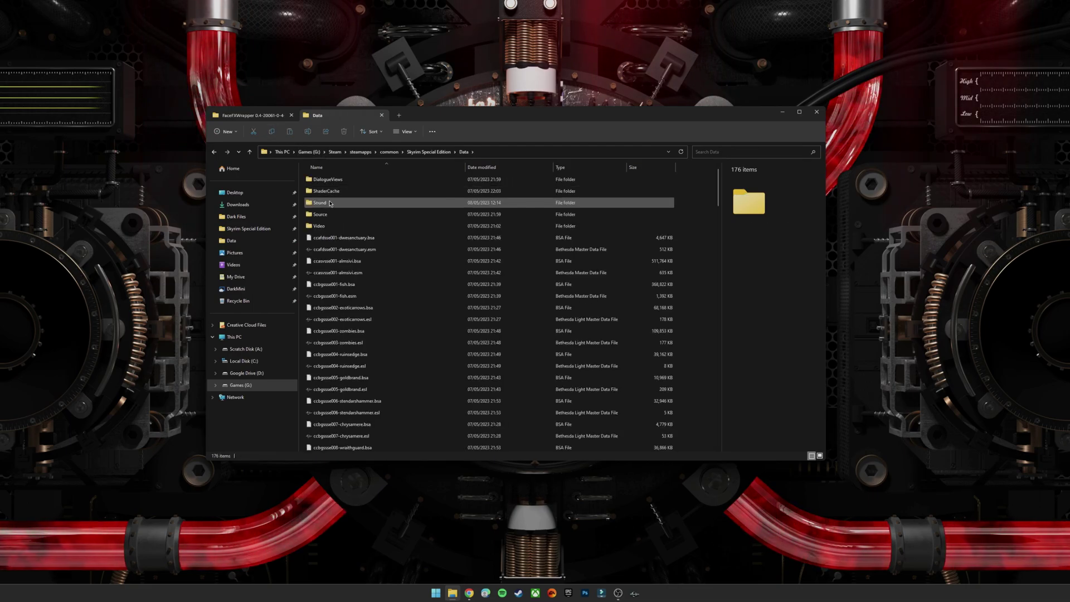
double_click(320, 202)
double_click(319, 179)
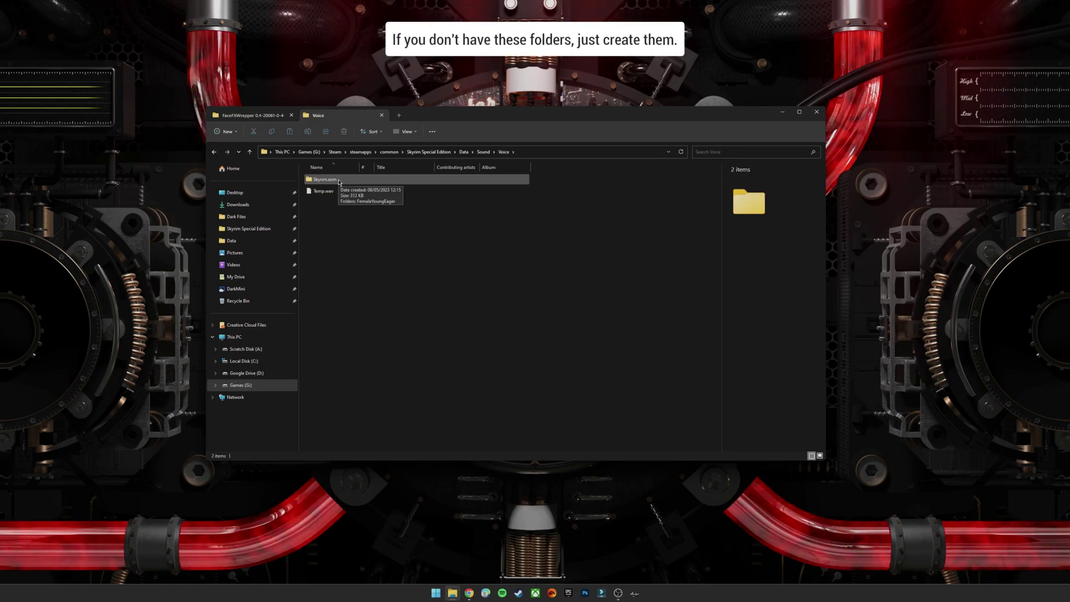
Go back to Downloads in the other tab and bring up actions for the FonixData archive
left_click(273, 118)
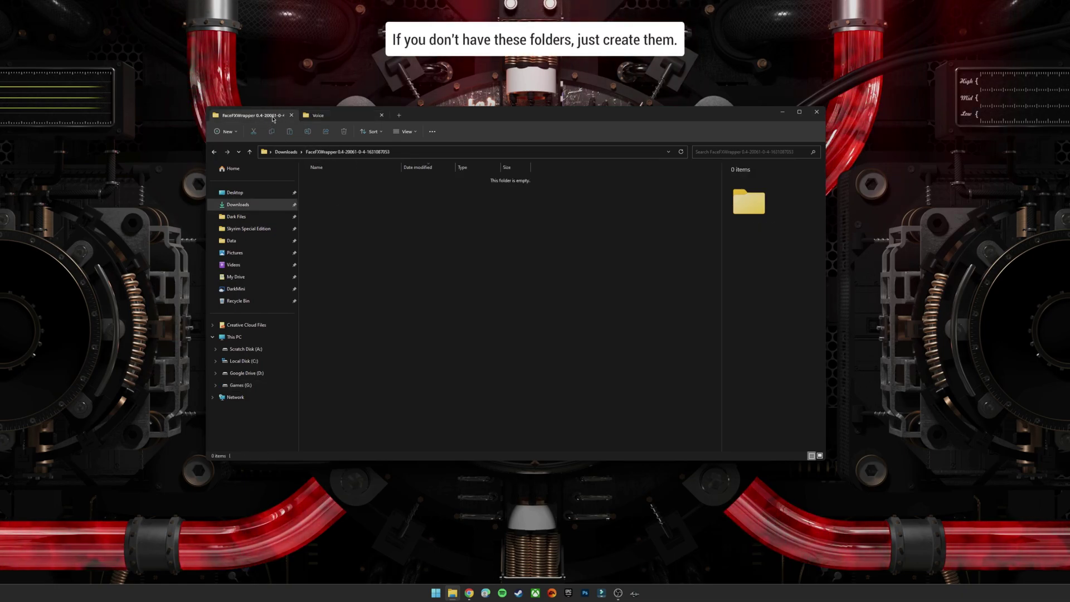
left_click(286, 151)
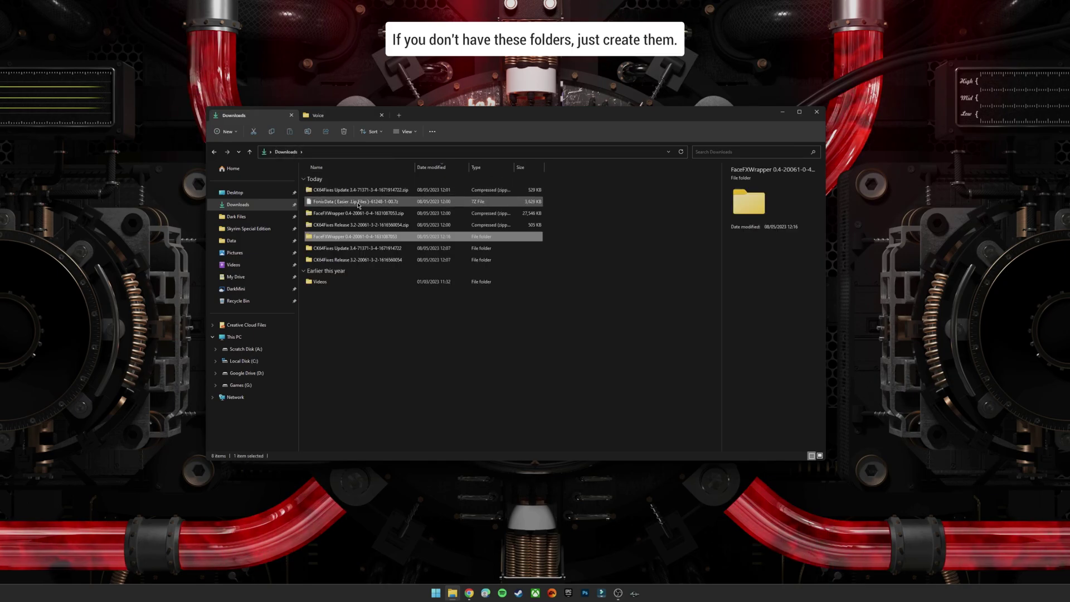
left_click(358, 203)
right_click(359, 203)
mouse_move(387, 226)
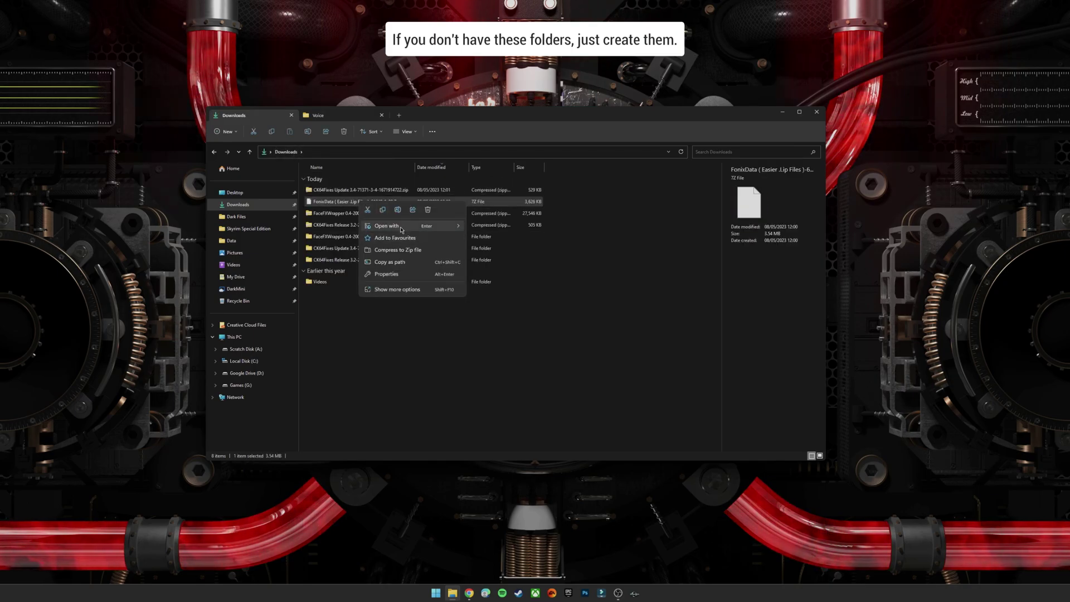
Extract the FonixData archive's Processing folder into Downloads using 7-Zip
left_click(500, 226)
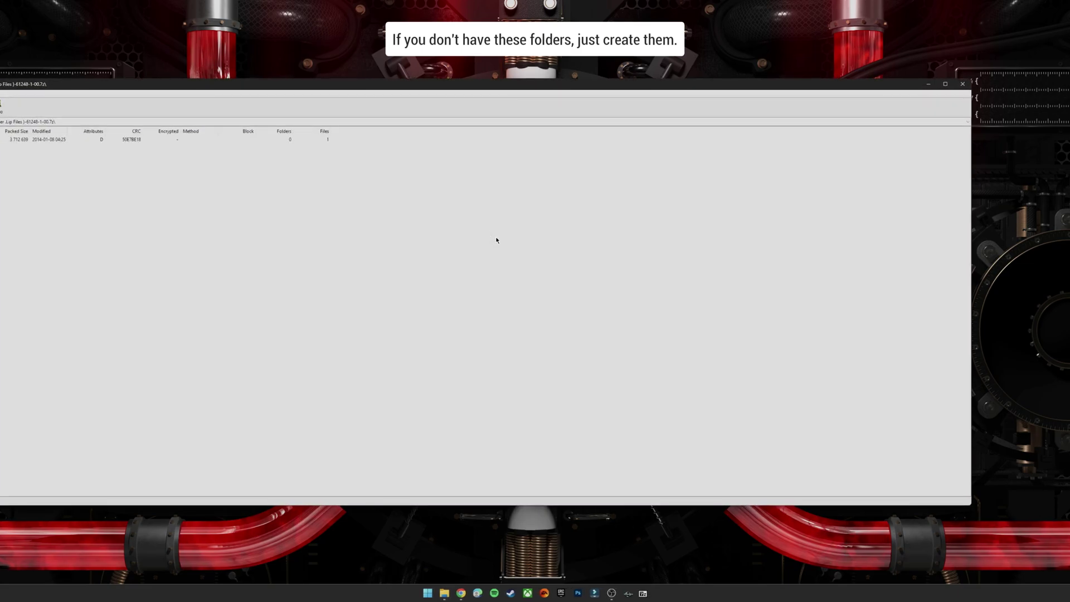
key("F5")
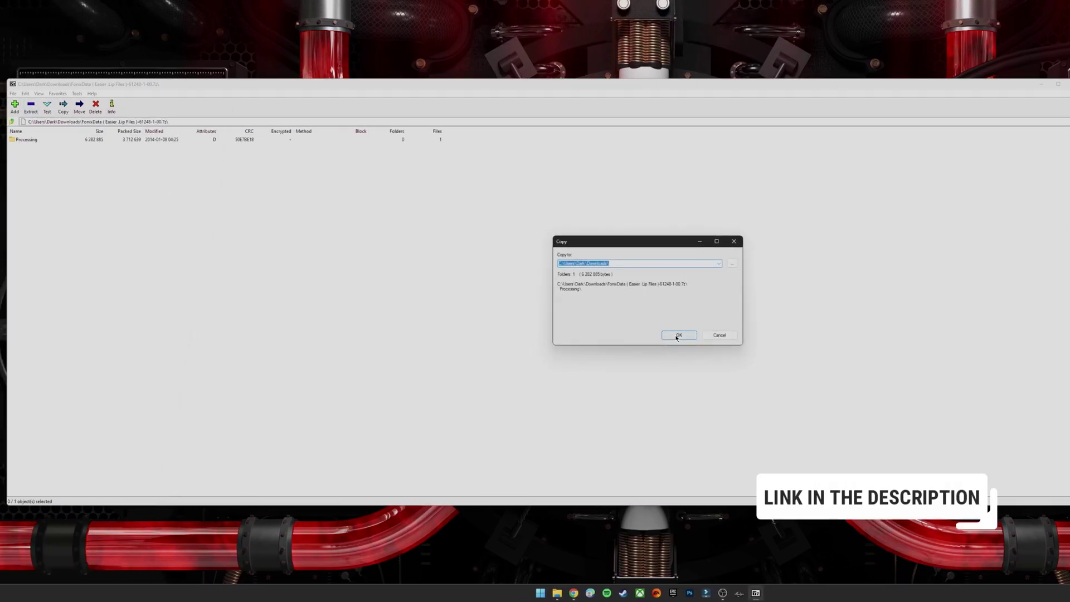
left_click(679, 335)
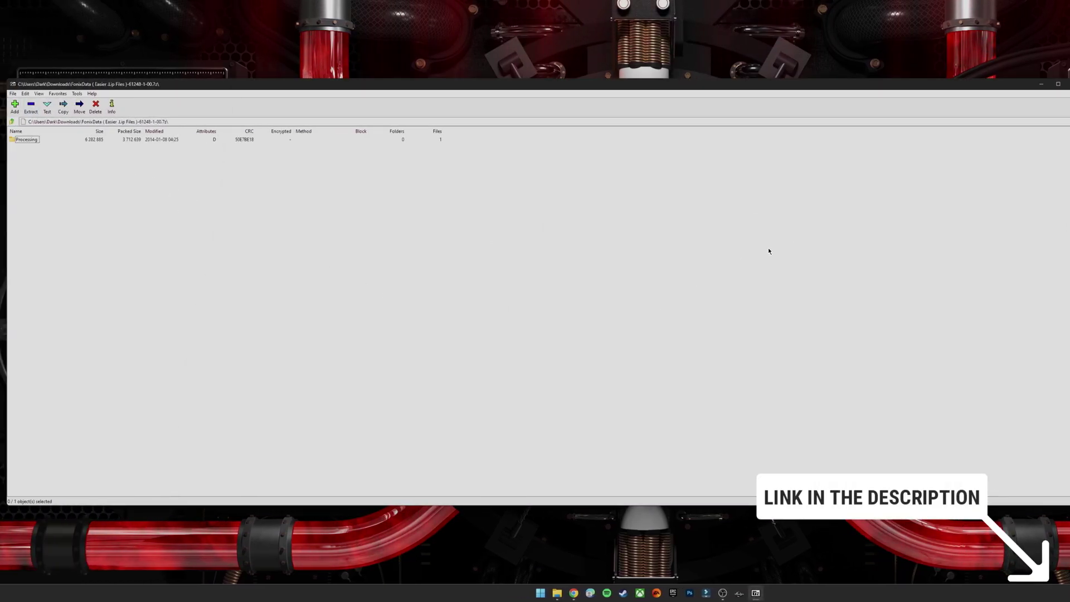
Close 7-Zip and move the Processing folder from Downloads into Data\Sound\Voice
key("alt+F4")
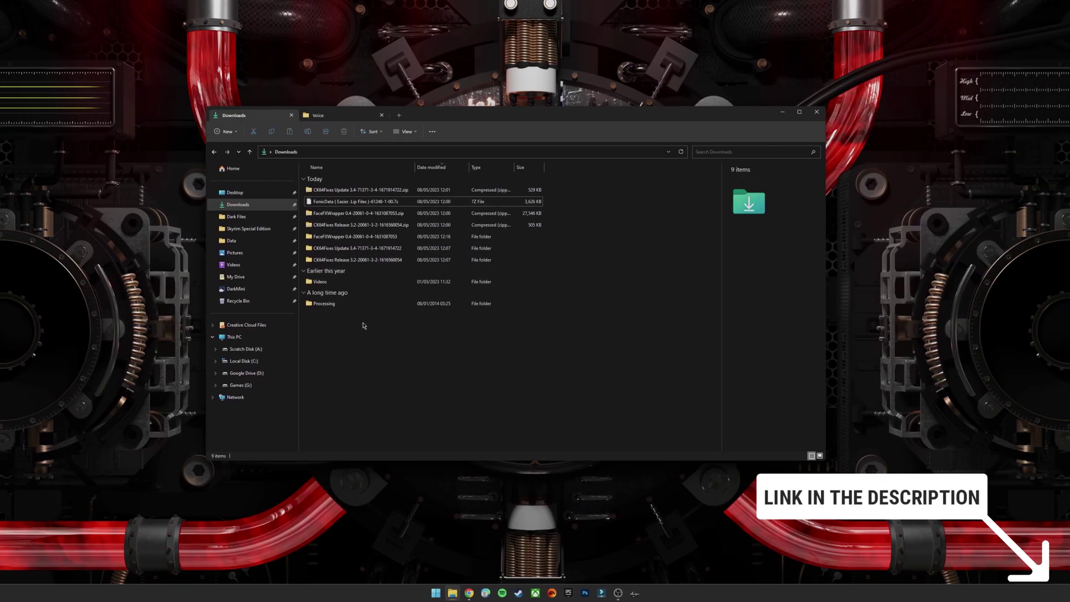
left_click(331, 306)
right_click(332, 306)
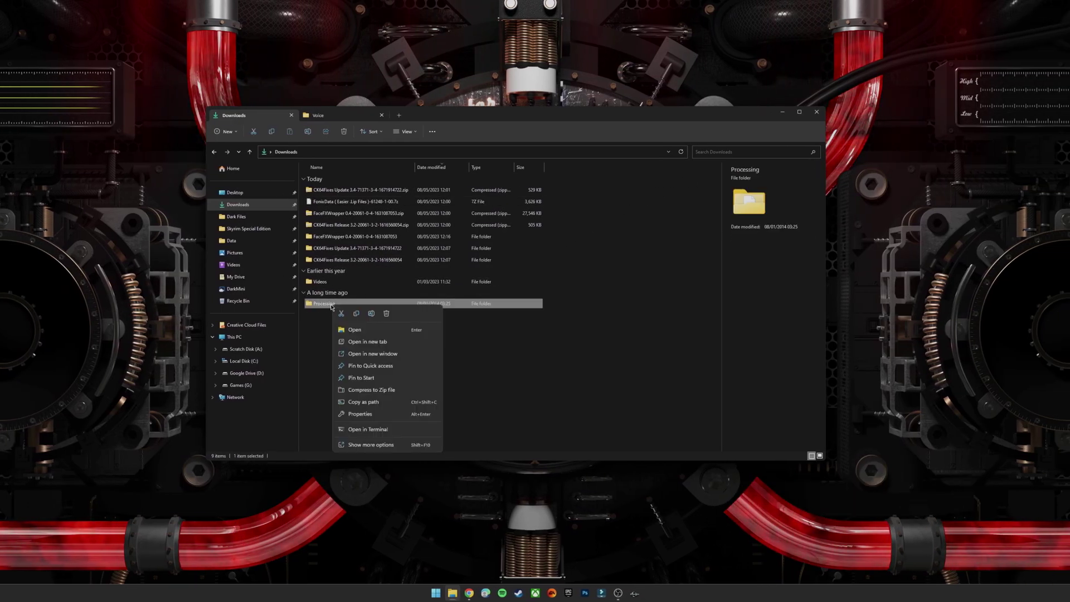
left_click(343, 314)
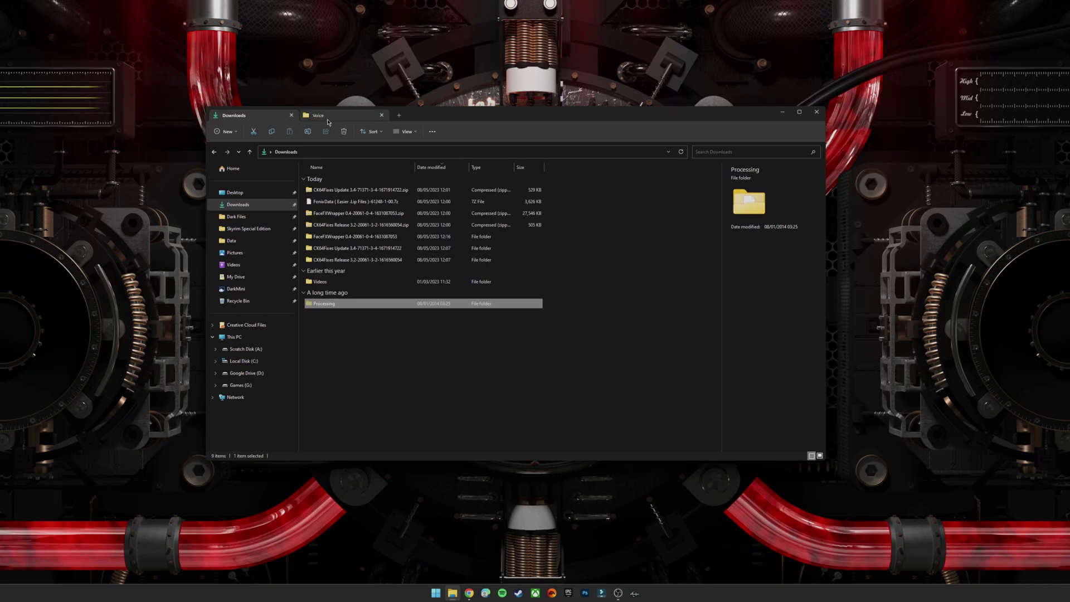
left_click(331, 115)
right_click(347, 221)
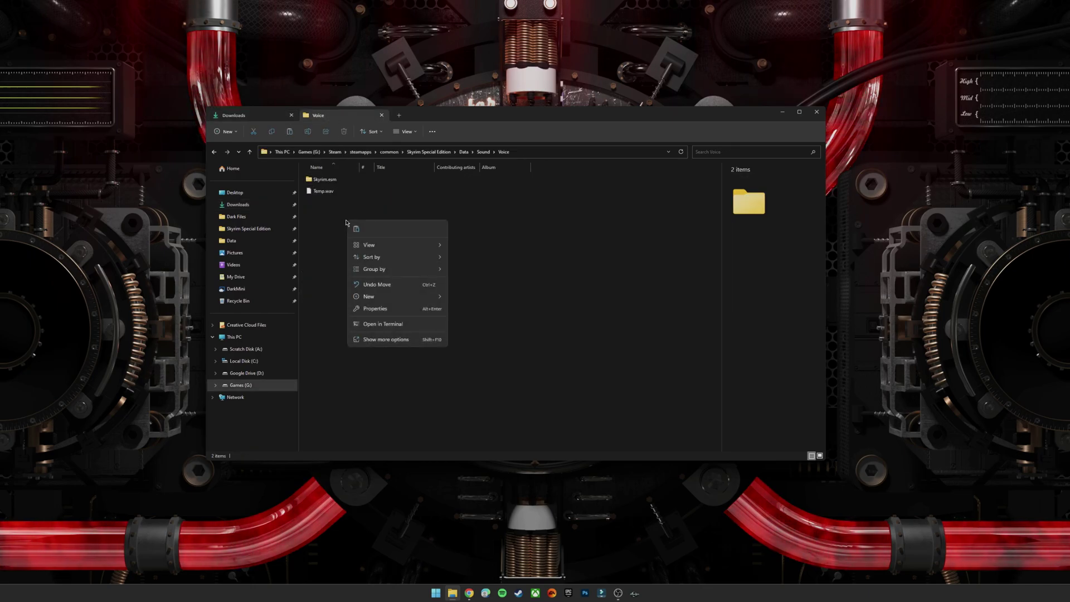
left_click(355, 228)
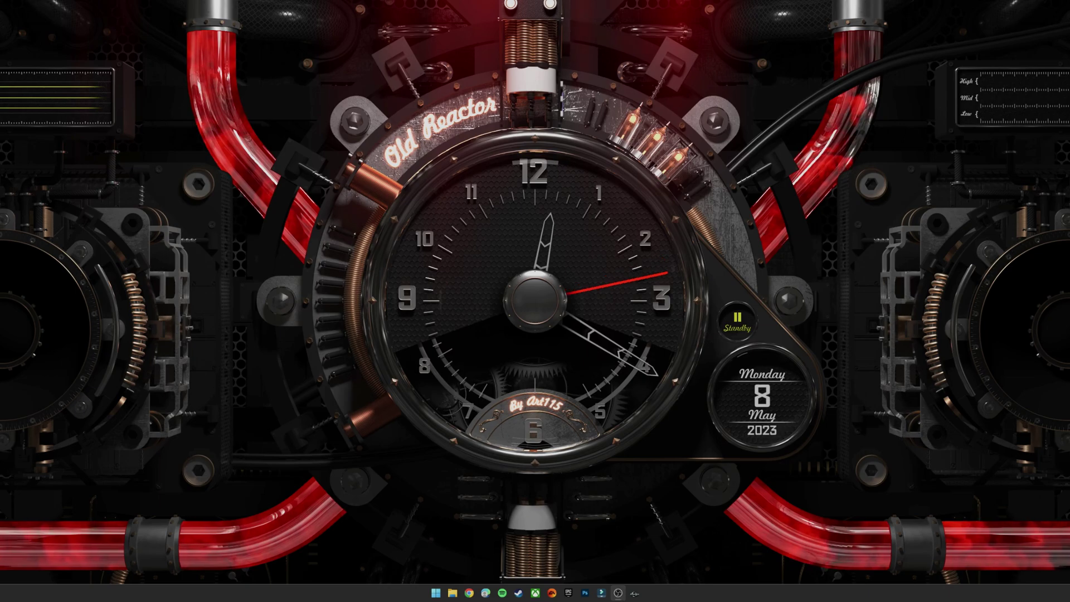
Launch Explorer and open skyrim64_test.ini from the Quick access Skyrim Special Edition folder
key("super+e")
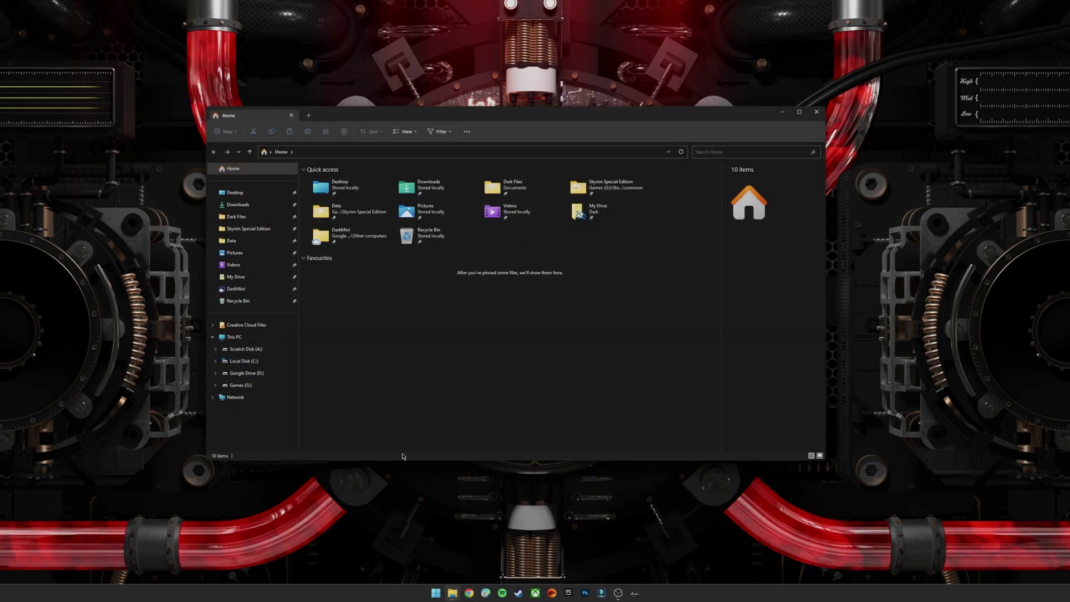
left_click(256, 230)
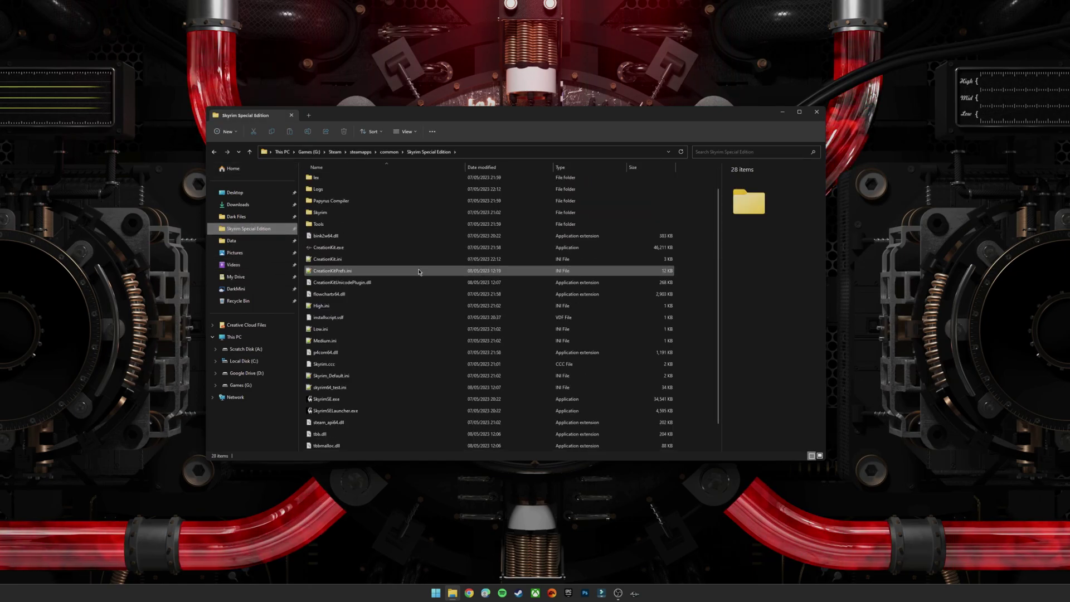
scroll(384, 318, "down", 2)
left_click(339, 364)
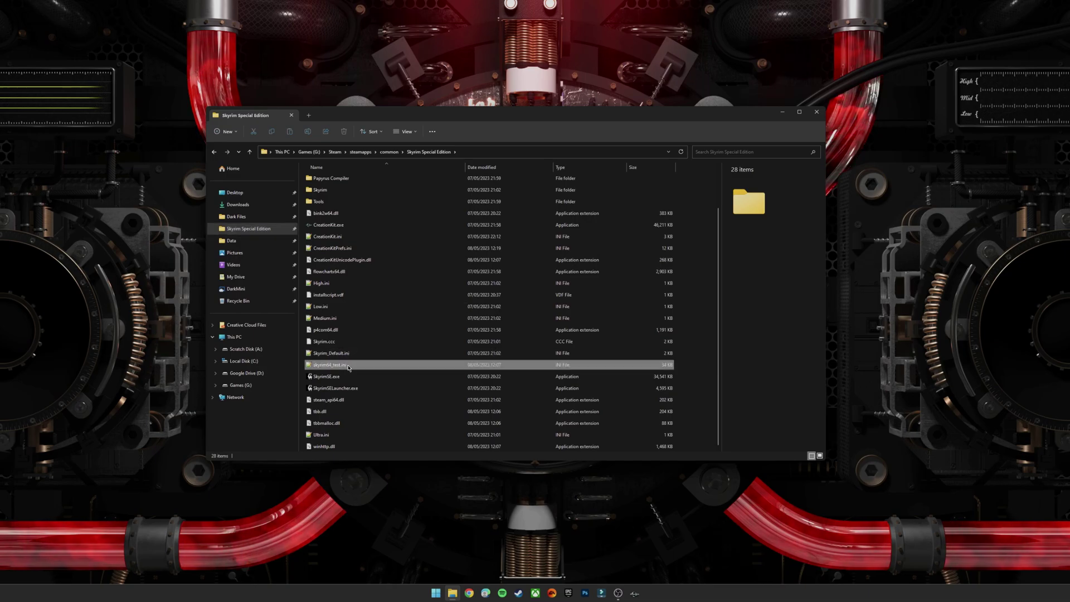
double_click(334, 365)
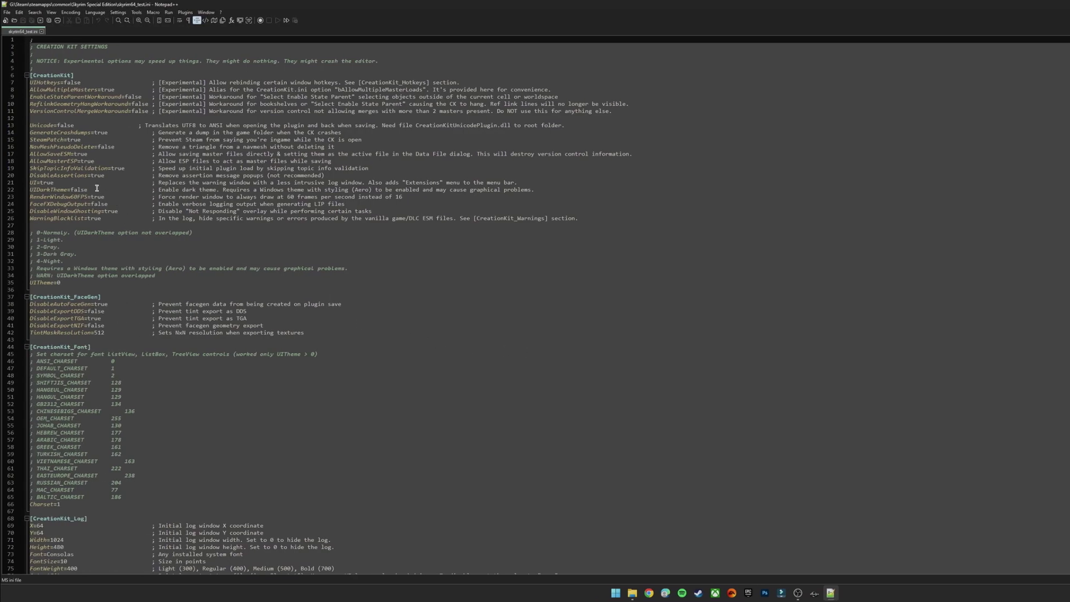
Change UIDarkTheme from false to true on line 22, save the ini, and close the windows
left_click_drag(95, 189, 30, 189)
left_click(101, 190)
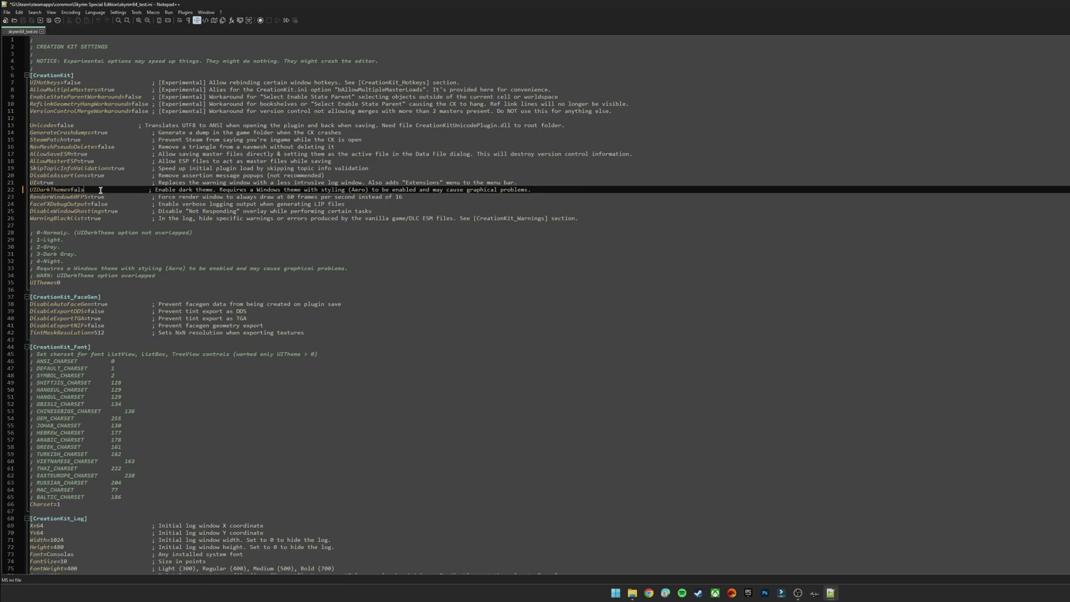
key("BackSpace")
key("BackSpace")
key("BackSpace")
type("true")
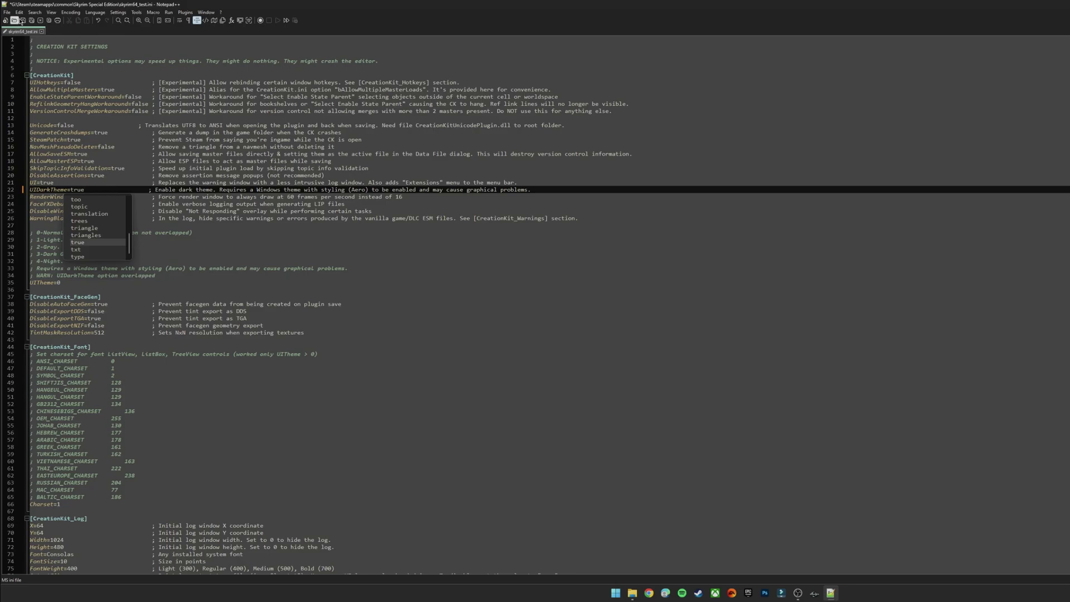
left_click(23, 20)
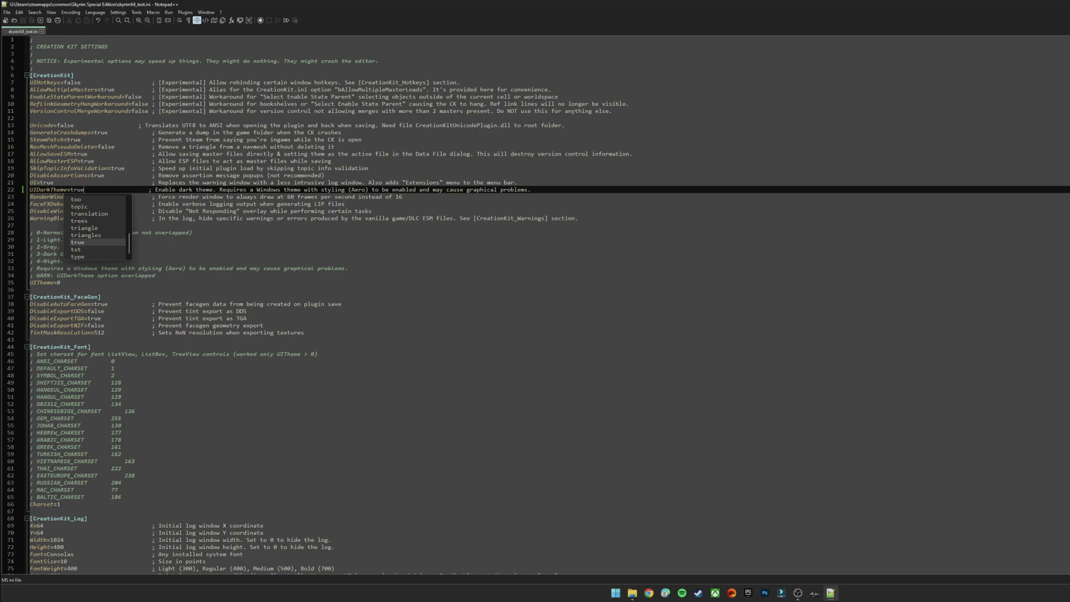
key("alt+F4")
key("alt+F4")
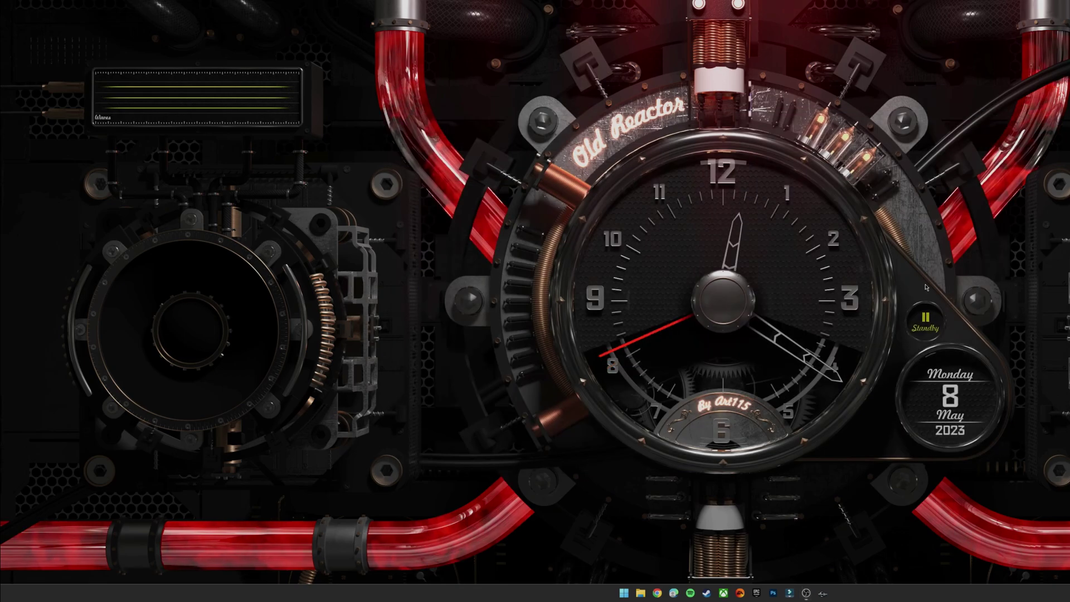